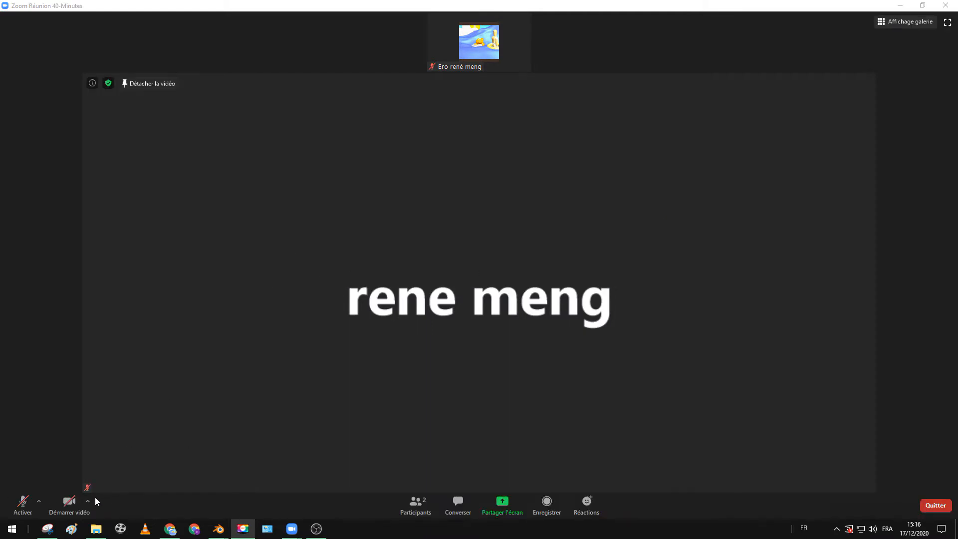
Step: Start the meeting's webcam video and apply the life_s_journey overgrown glass hall image as virtual background
{"action": "left_click", "coordinate": [71, 504]}
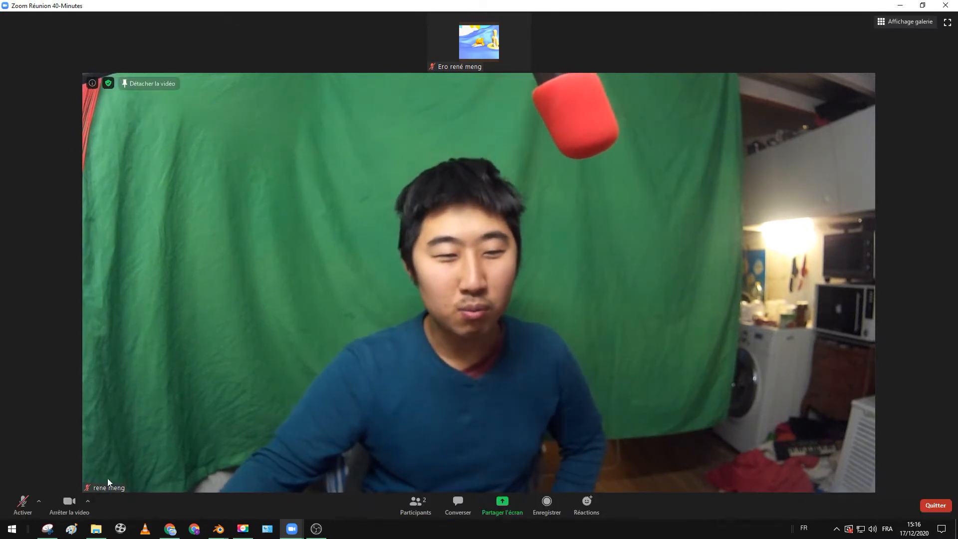
{"action": "left_click", "coordinate": [89, 503]}
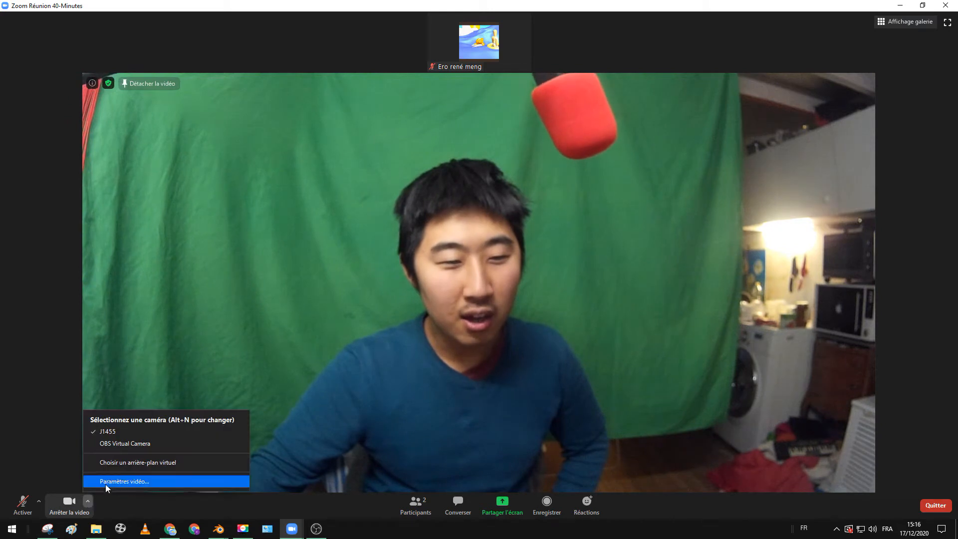
{"action": "left_click", "coordinate": [132, 464]}
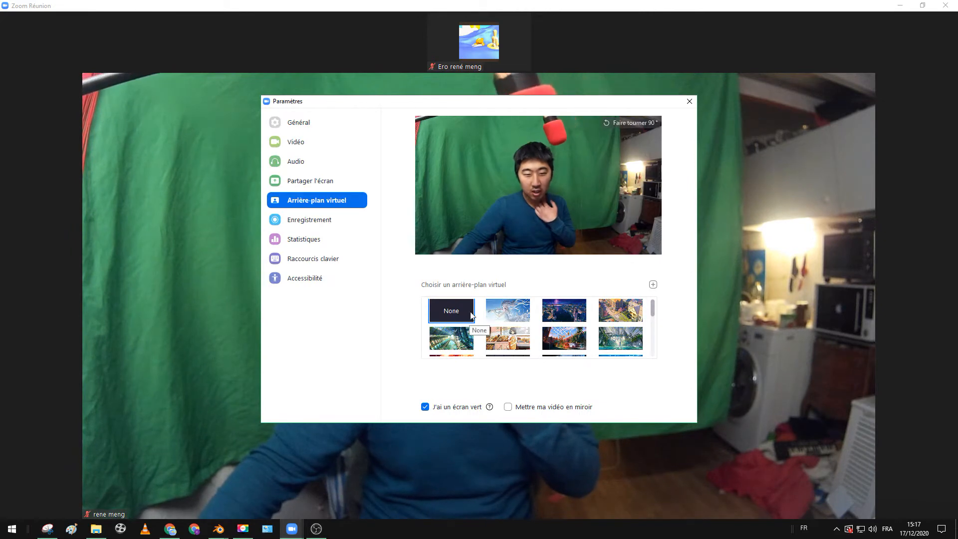
{"action": "left_click", "coordinate": [446, 339]}
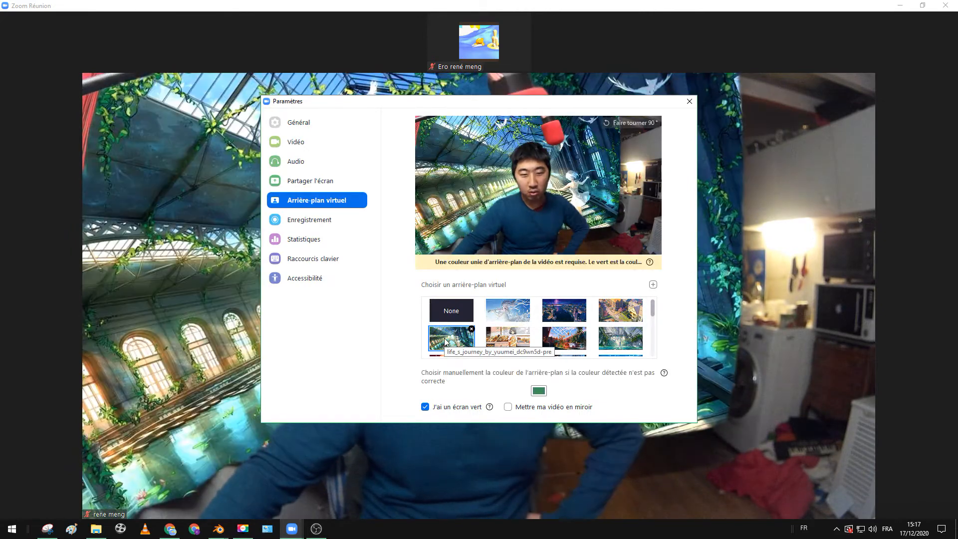
{"action": "left_click_drag", "start_coordinate": [575, 98], "coordinate": [615, 193]}
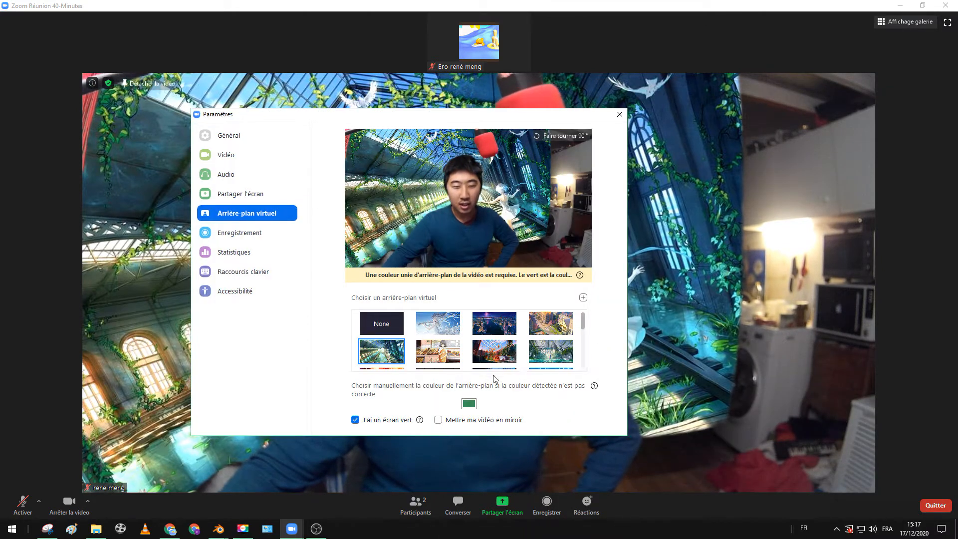
Step: Replace the virtual background with the furnished room image at the end of the background list
{"action": "scroll", "coordinate": [519, 367], "scroll_direction": "down", "scroll_amount": 5}
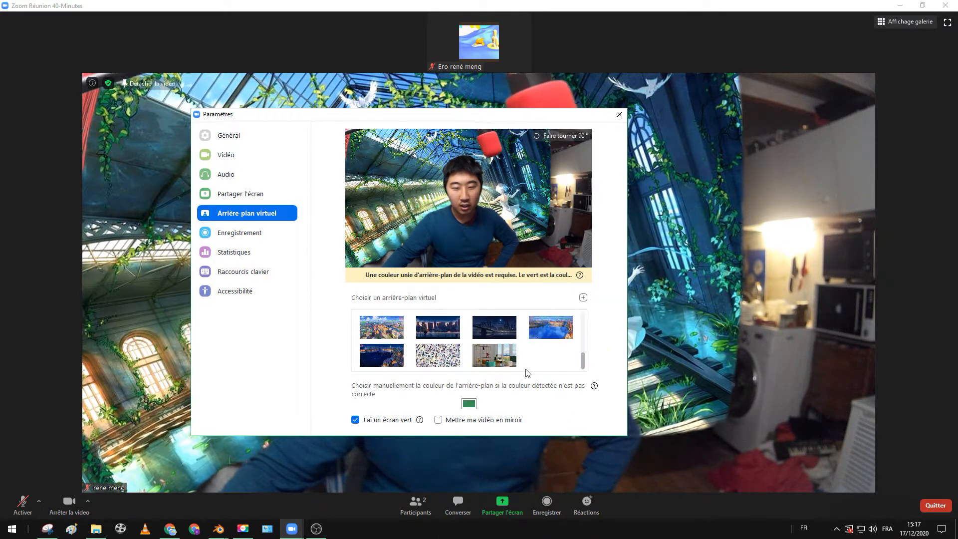
{"action": "left_click", "coordinate": [494, 355]}
{"action": "left_click_drag", "start_coordinate": [535, 125], "coordinate": [582, 292]}
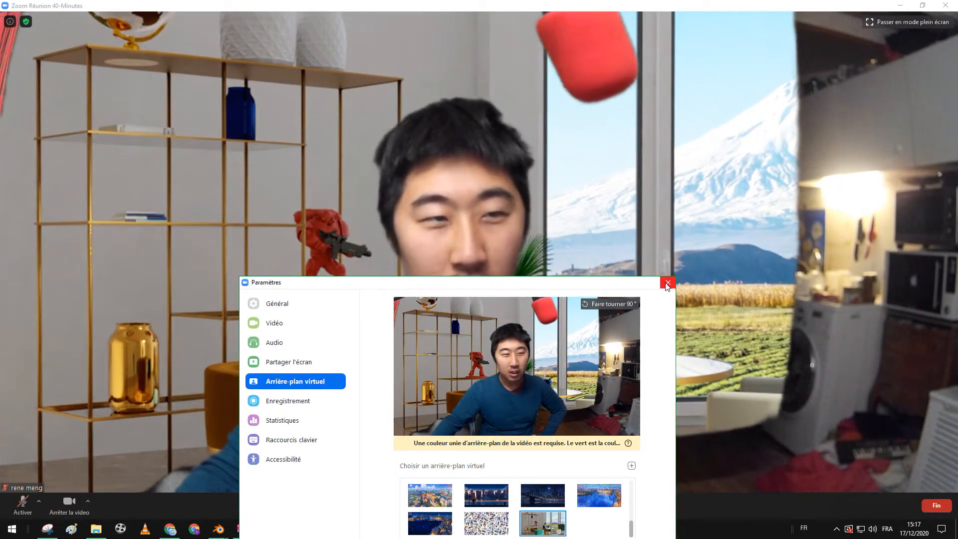
{"action": "left_click_drag", "start_coordinate": [616, 283], "coordinate": [590, 146]}
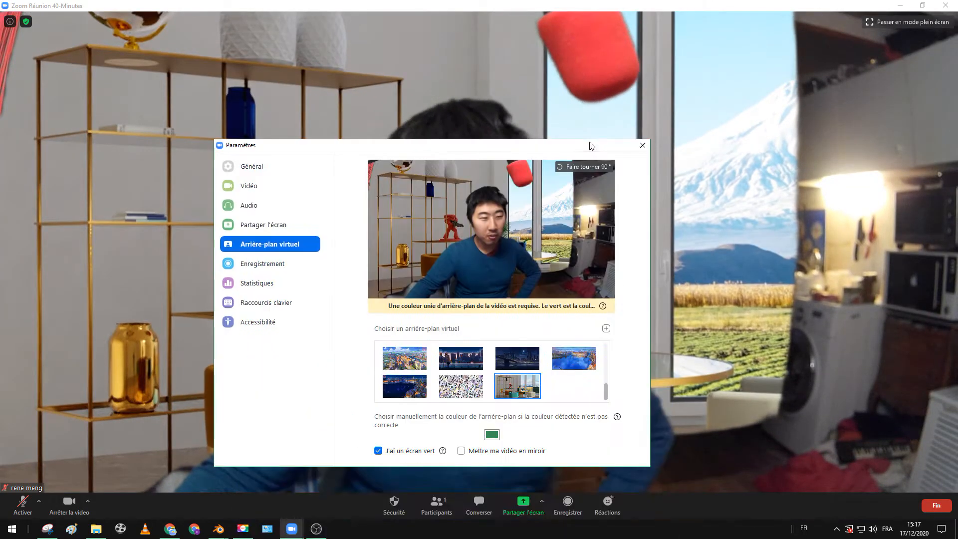
Step: Try to turn off the green screen option for the virtual background, then close the settings
{"action": "left_click", "coordinate": [378, 451]}
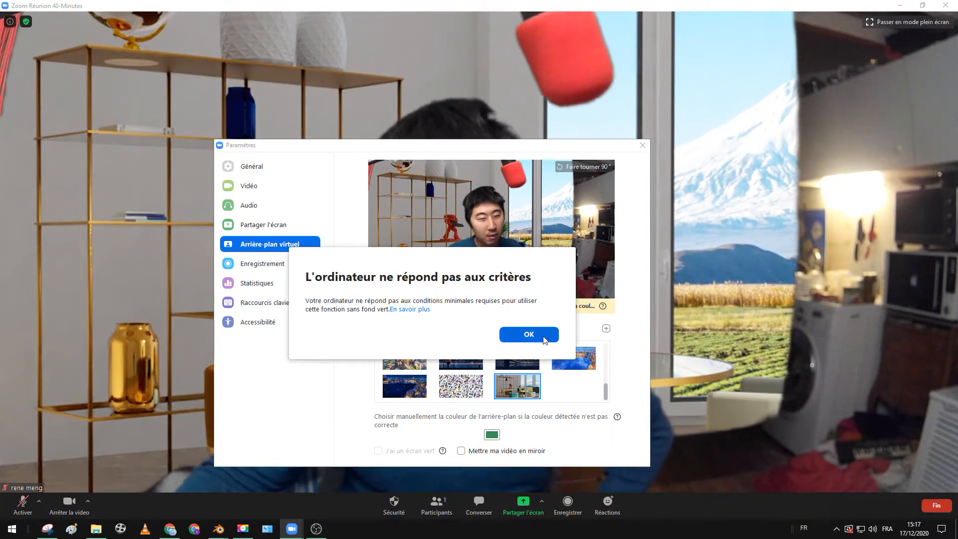
{"action": "left_click", "coordinate": [545, 340]}
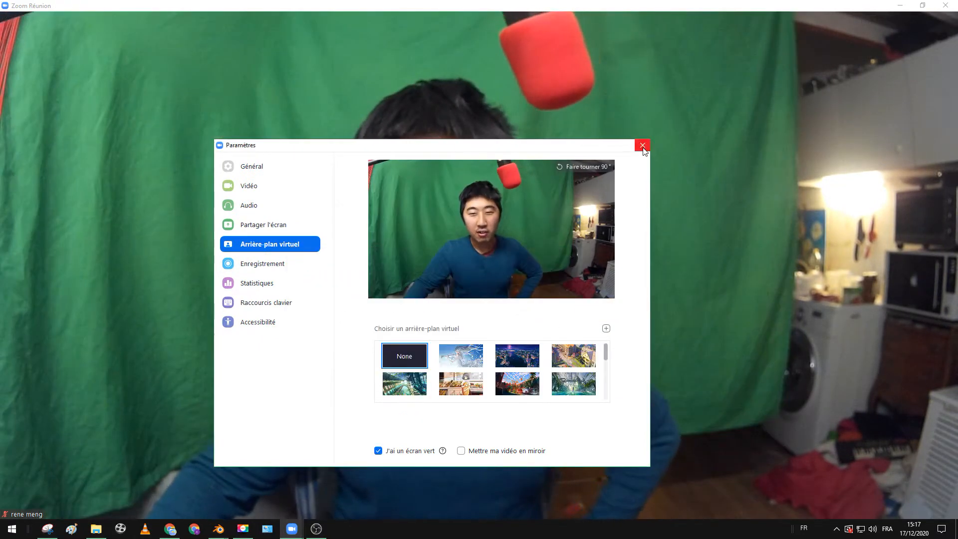
{"action": "left_click", "coordinate": [643, 146]}
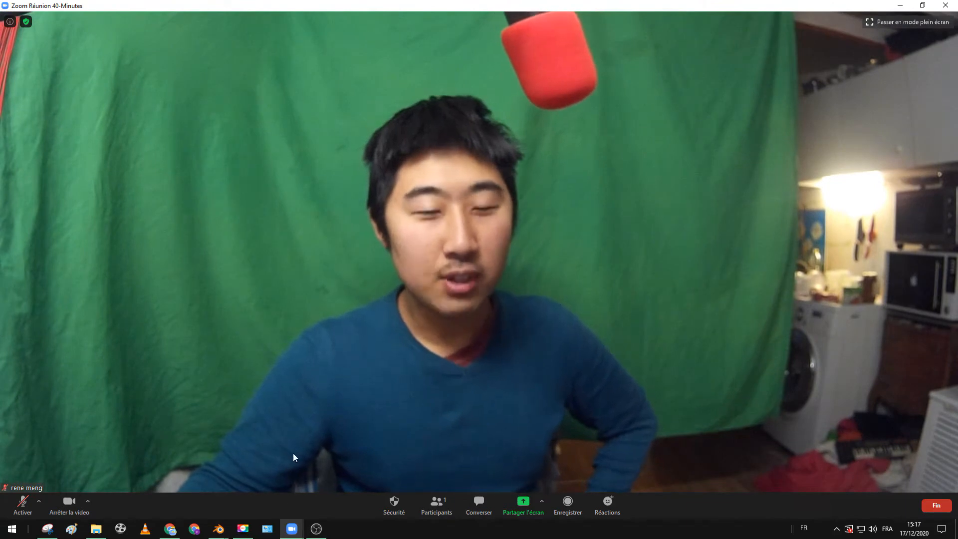
Step: Switch to OBS and start its virtual camera, accepting that the scene has no video source
{"action": "mouse_move", "coordinate": [321, 530]}
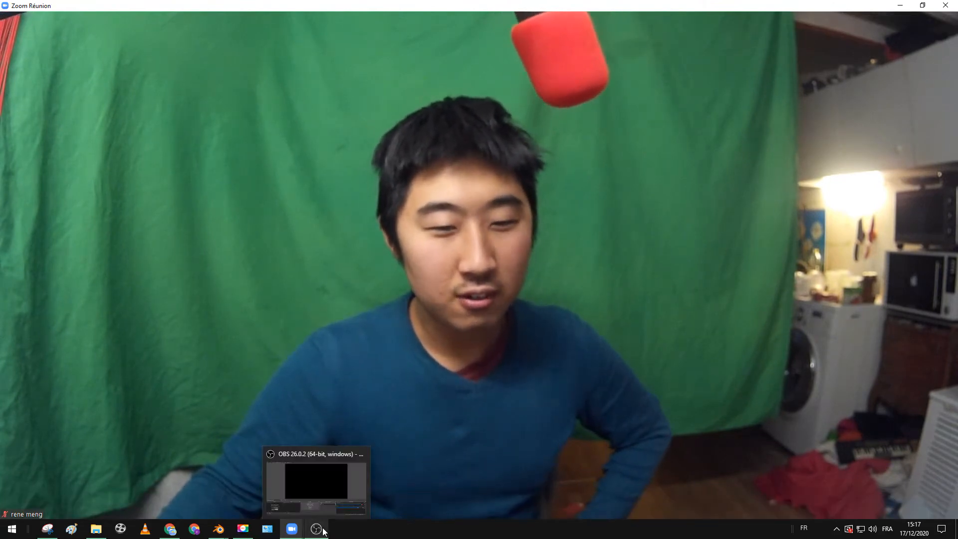
{"action": "key", "text": "super+d"}
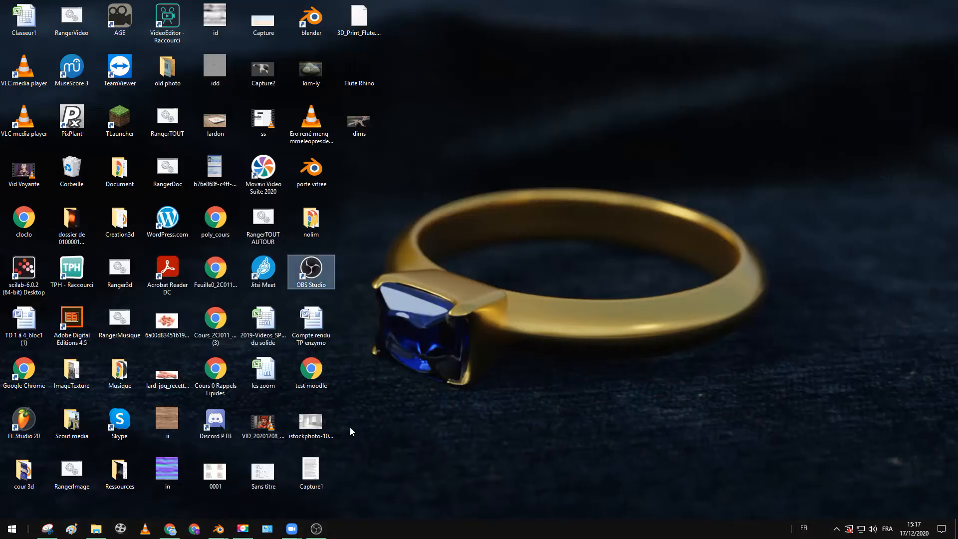
{"action": "double_click", "coordinate": [315, 278]}
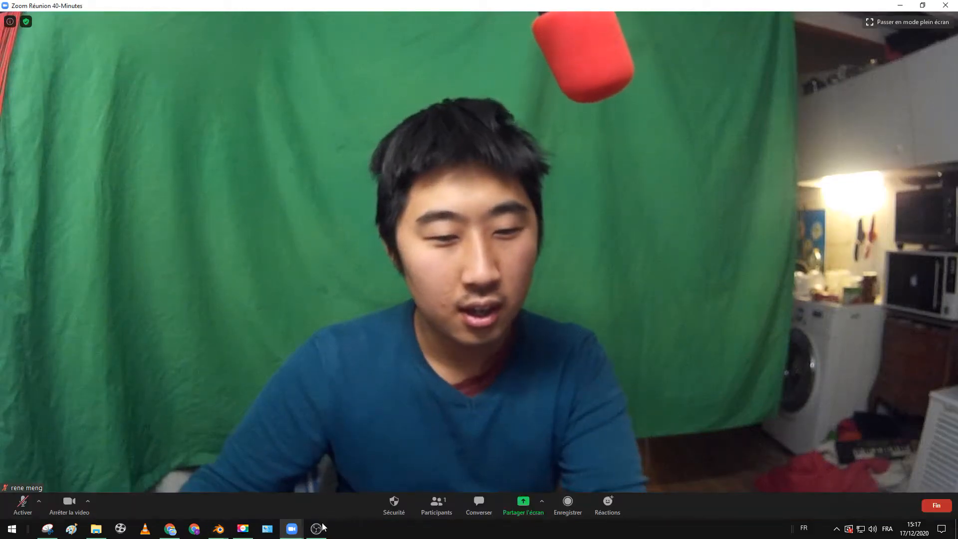
{"action": "left_click", "coordinate": [318, 530]}
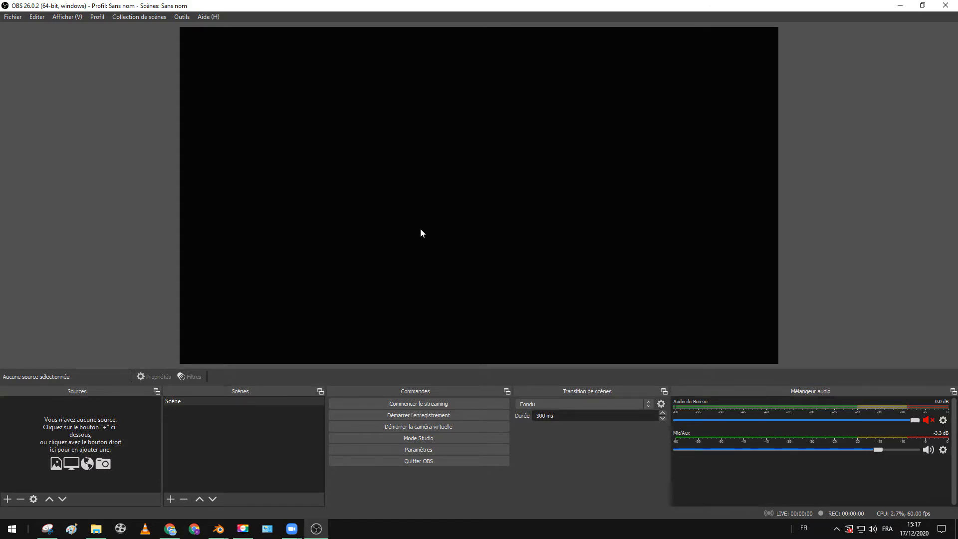
{"action": "left_click", "coordinate": [454, 425]}
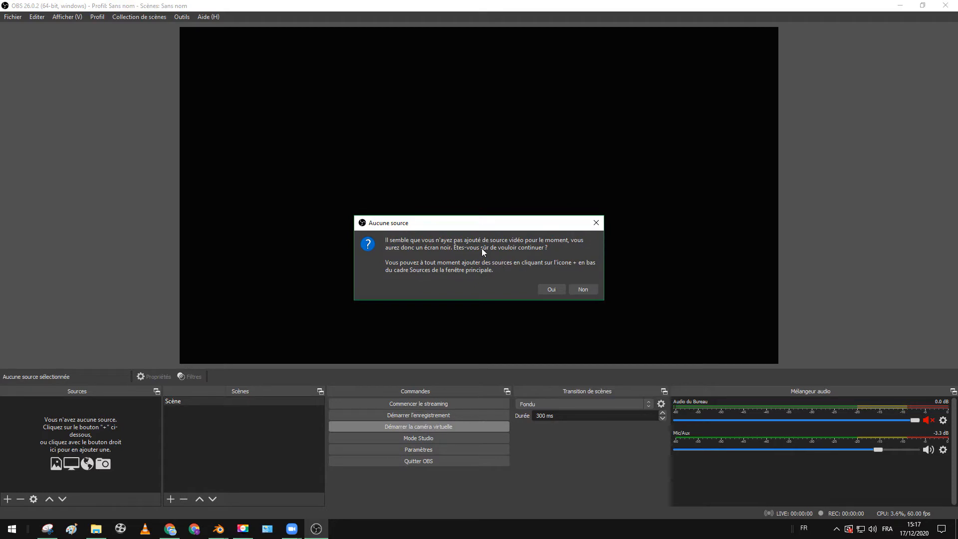
{"action": "left_click", "coordinate": [551, 289]}
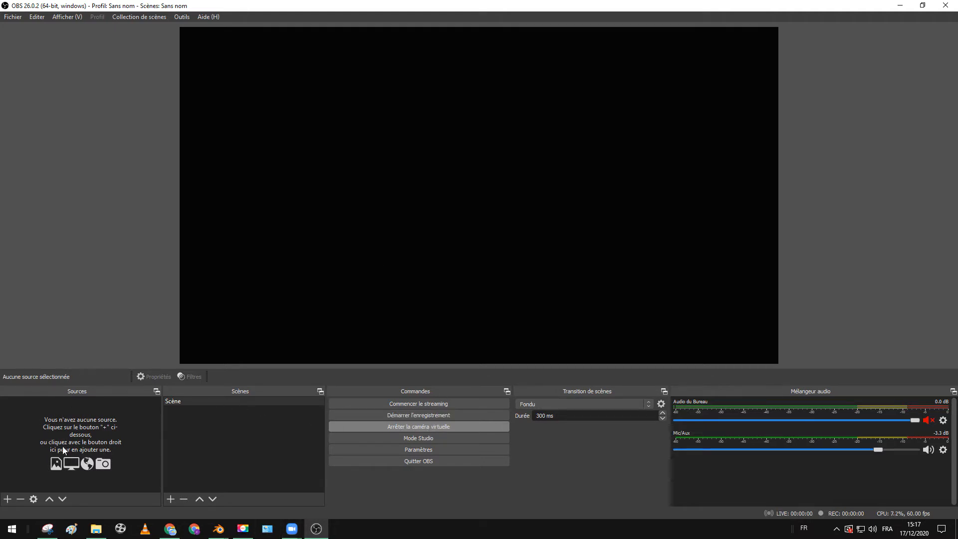
Step: Add a new video capture device source named "Périphérique de capture vidéo" to the scene
{"action": "left_click", "coordinate": [8, 498]}
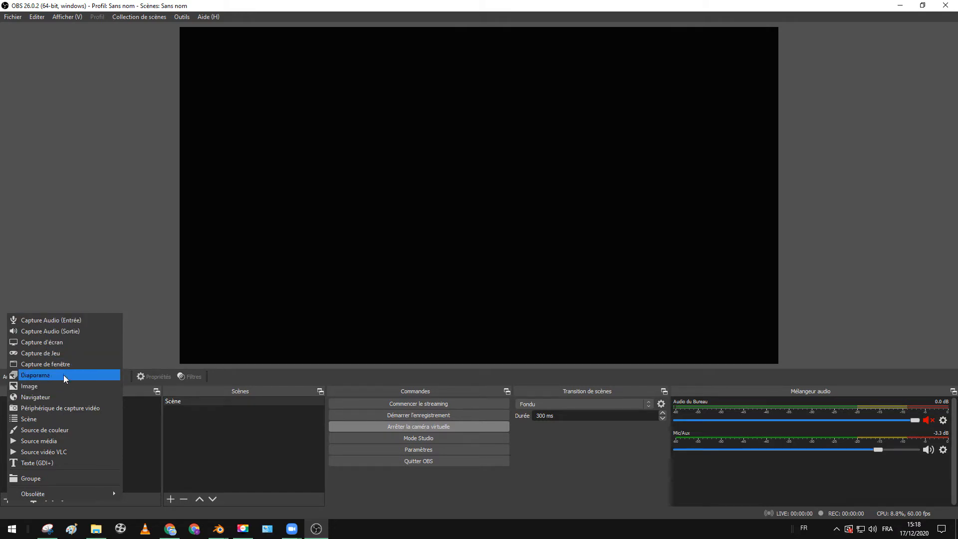
{"action": "left_click", "coordinate": [60, 407]}
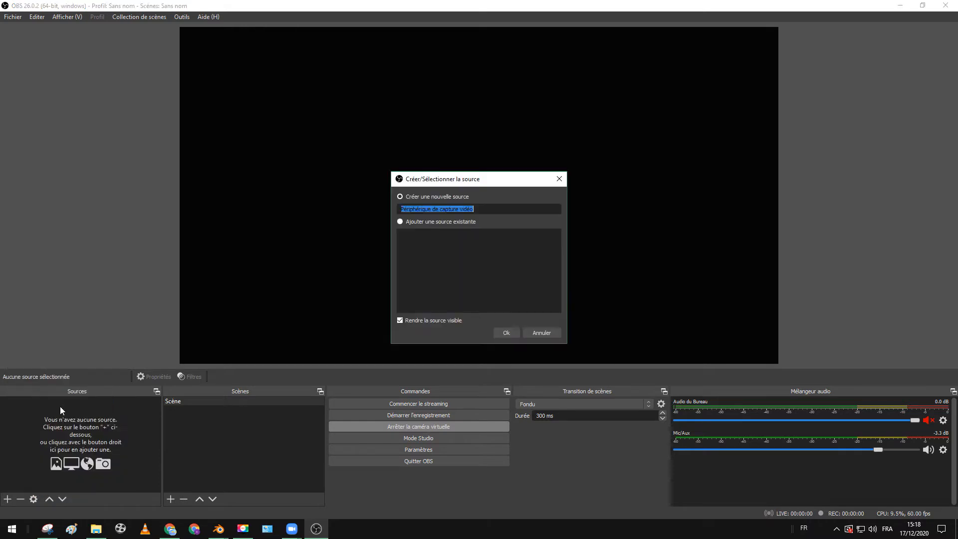
{"action": "left_click", "coordinate": [506, 331]}
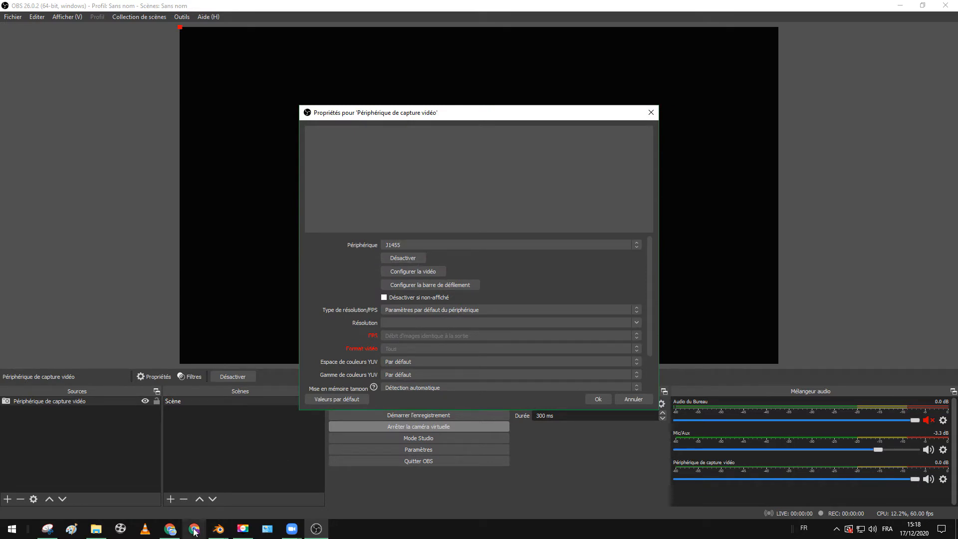
Step: Stop the webcam video in the Zoom meeting and return to the source properties in OBS
{"action": "mouse_move", "coordinate": [292, 528]}
{"action": "left_click", "coordinate": [335, 485]}
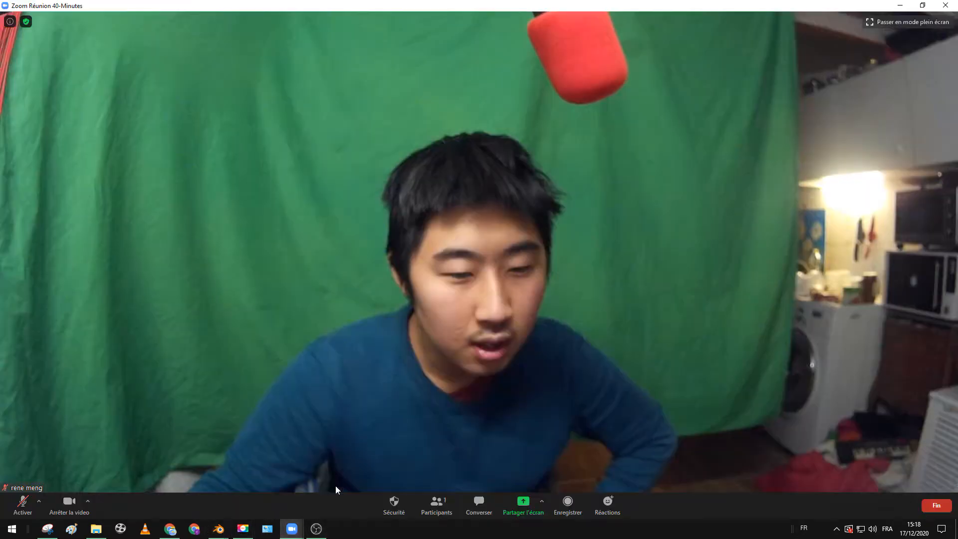
{"action": "left_click", "coordinate": [69, 505]}
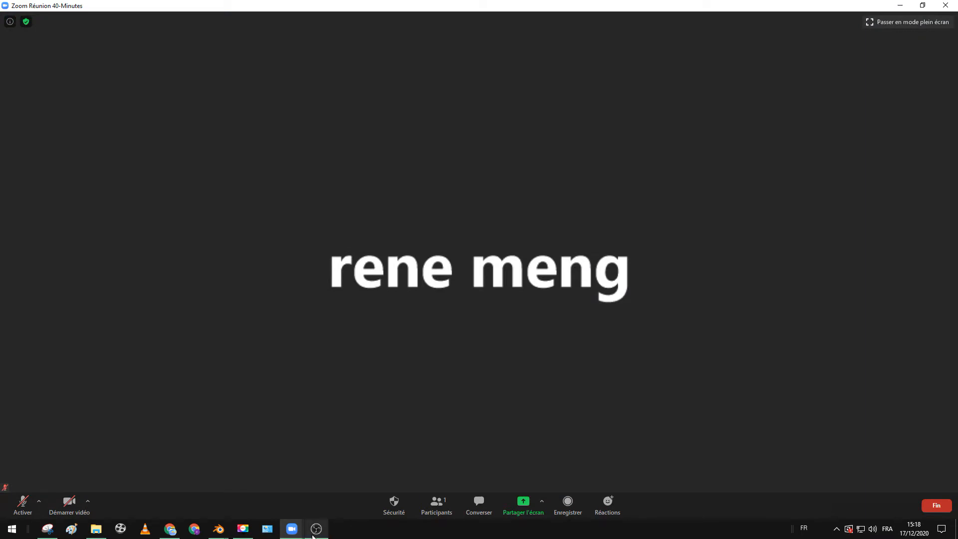
{"action": "left_click", "coordinate": [317, 528]}
Step: Reselect J1455 as the capture device of the video source, switching through OBS Virtual Camera
{"action": "left_click", "coordinate": [426, 244]}
{"action": "left_click", "coordinate": [415, 255]}
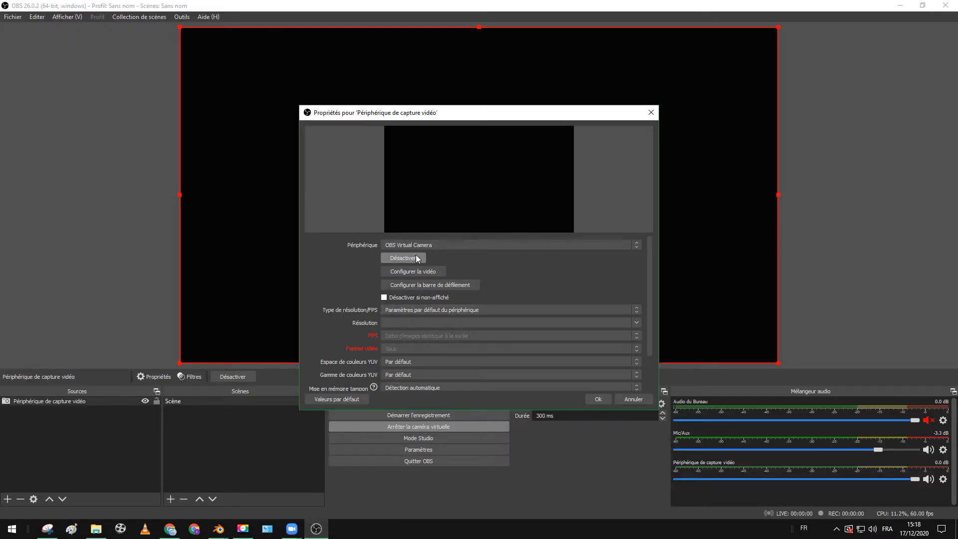
{"action": "left_click", "coordinate": [424, 246]}
{"action": "left_click", "coordinate": [426, 258]}
{"action": "left_click", "coordinate": [427, 247]}
{"action": "left_click", "coordinate": [433, 254]}
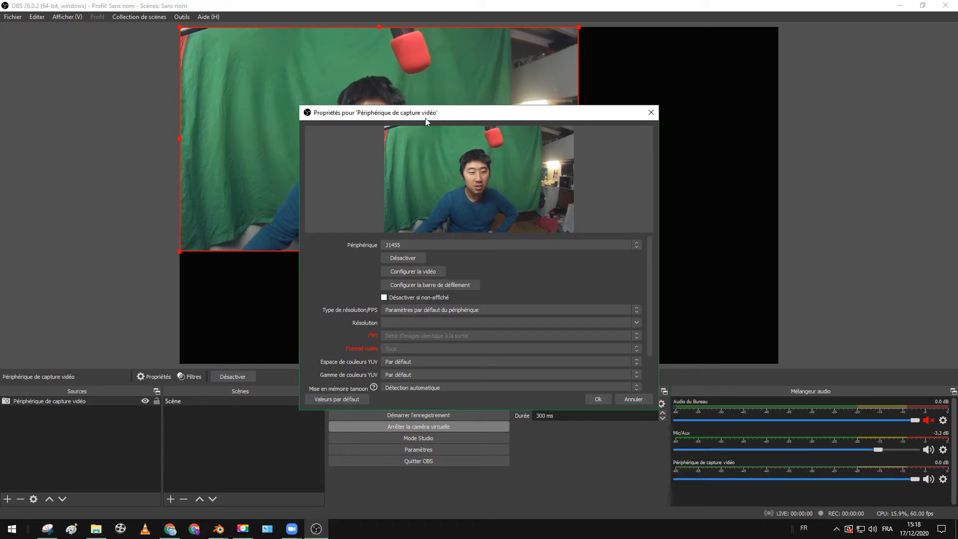
Step: Accept the video source's properties and enlarge the webcam image to fill the whole canvas
{"action": "left_click_drag", "start_coordinate": [425, 118], "coordinate": [440, 224]}
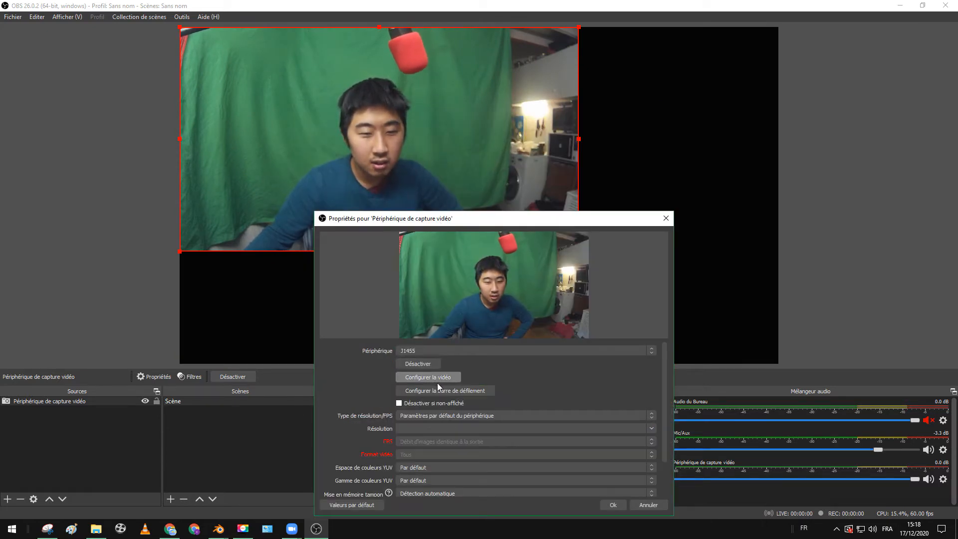
{"action": "left_click", "coordinate": [617, 505]}
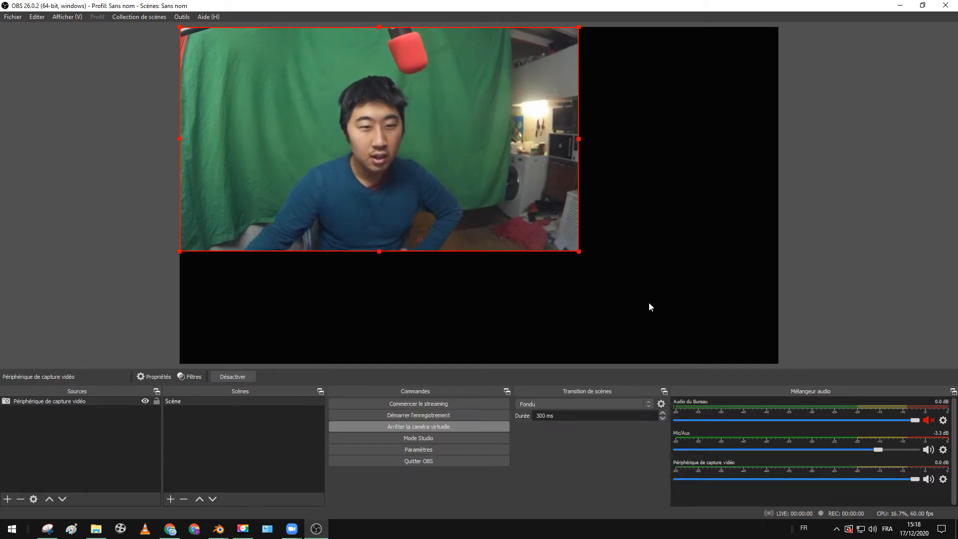
{"action": "left_click_drag", "start_coordinate": [579, 253], "coordinate": [703, 361]}
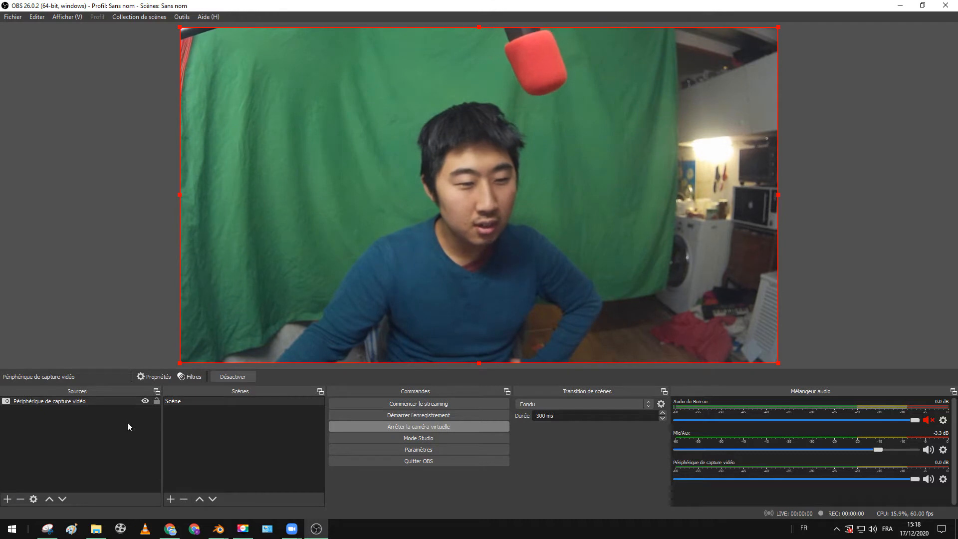
Step: Add a Chroma Key effect filter with the default green key colour to the video capture source
{"action": "left_click", "coordinate": [190, 376]}
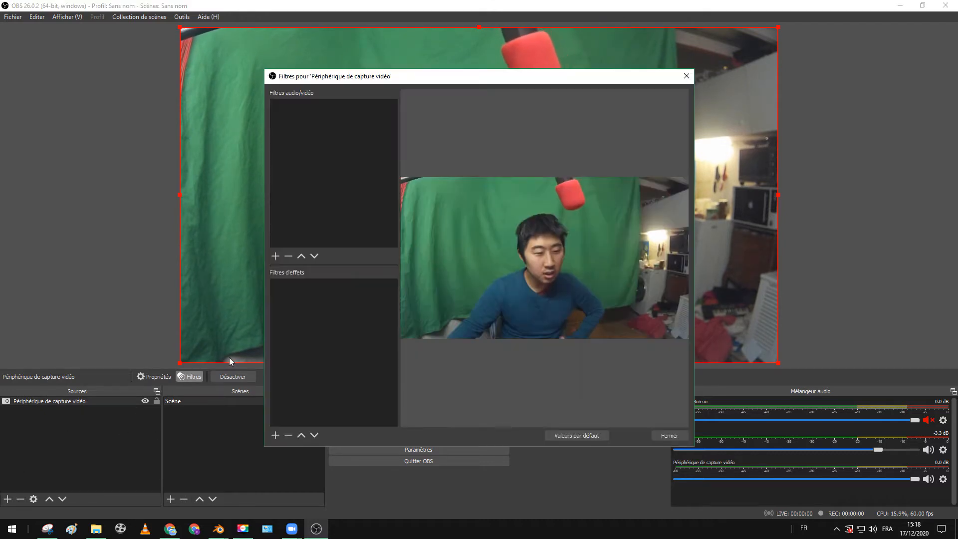
{"action": "left_click", "coordinate": [274, 432]}
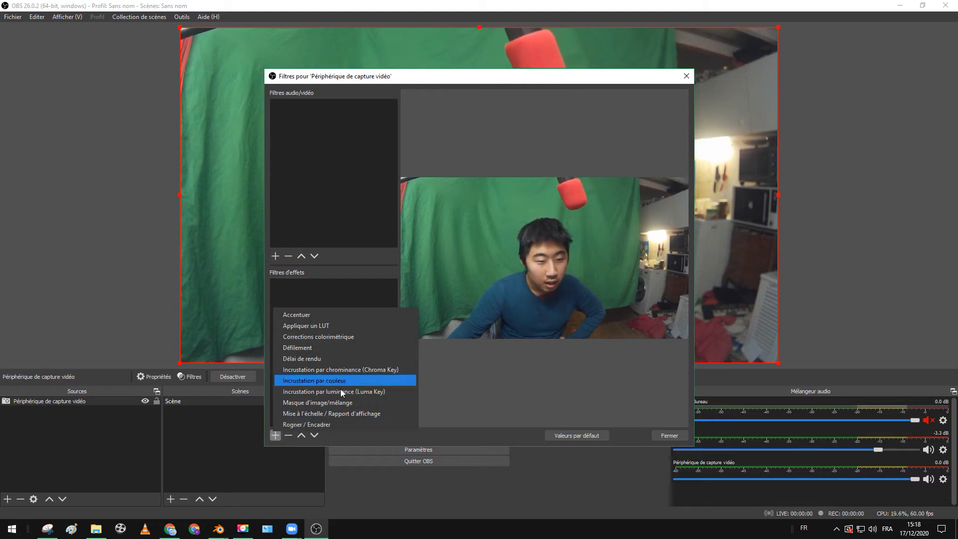
{"action": "left_click", "coordinate": [358, 370]}
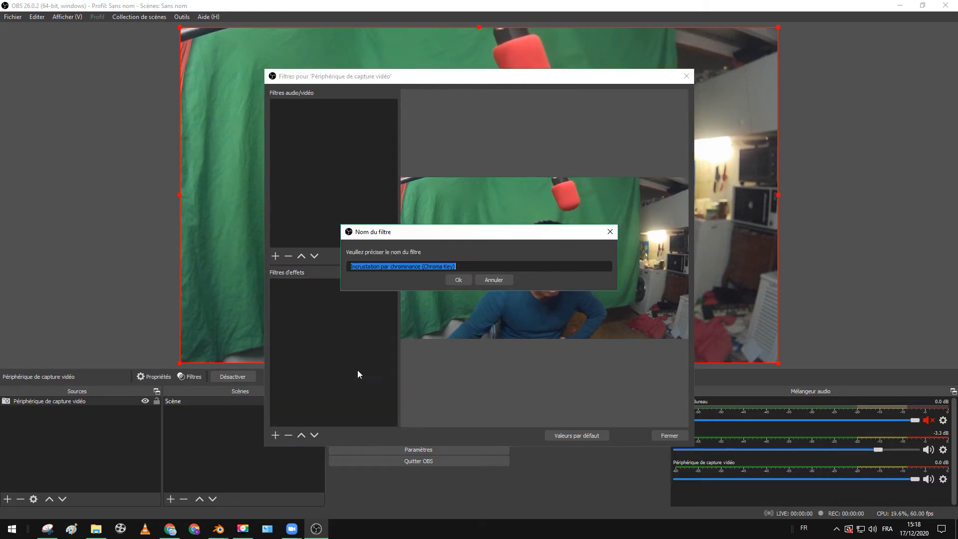
{"action": "left_click", "coordinate": [459, 279]}
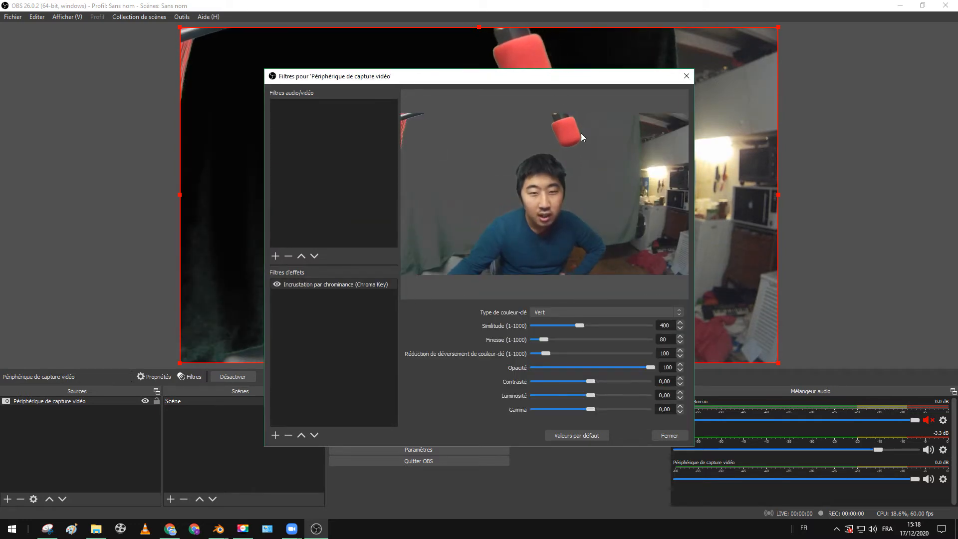
{"action": "left_click_drag", "start_coordinate": [559, 80], "coordinate": [561, 105]}
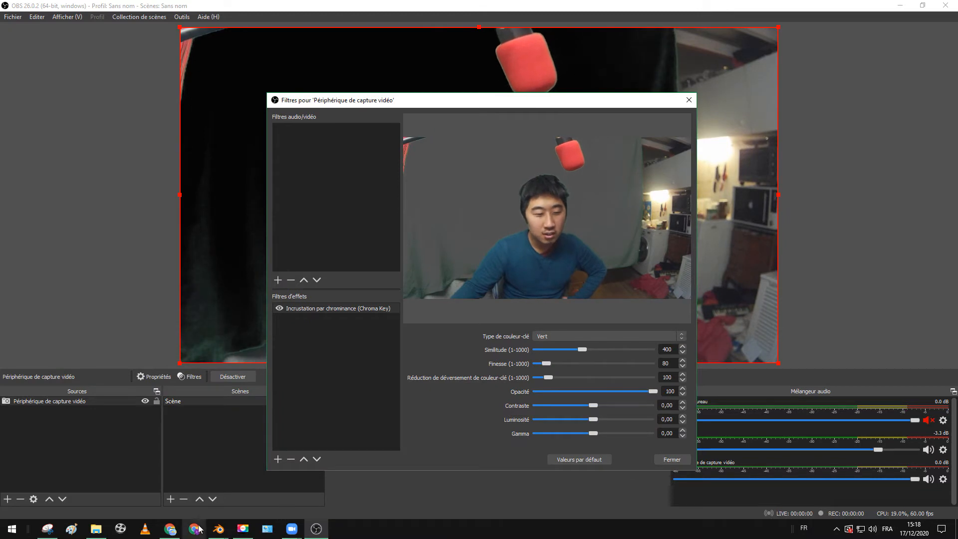
Step: Switch to the Zoom meeting, select OBS Virtual Camera as the camera and start the video
{"action": "left_click", "coordinate": [292, 529]}
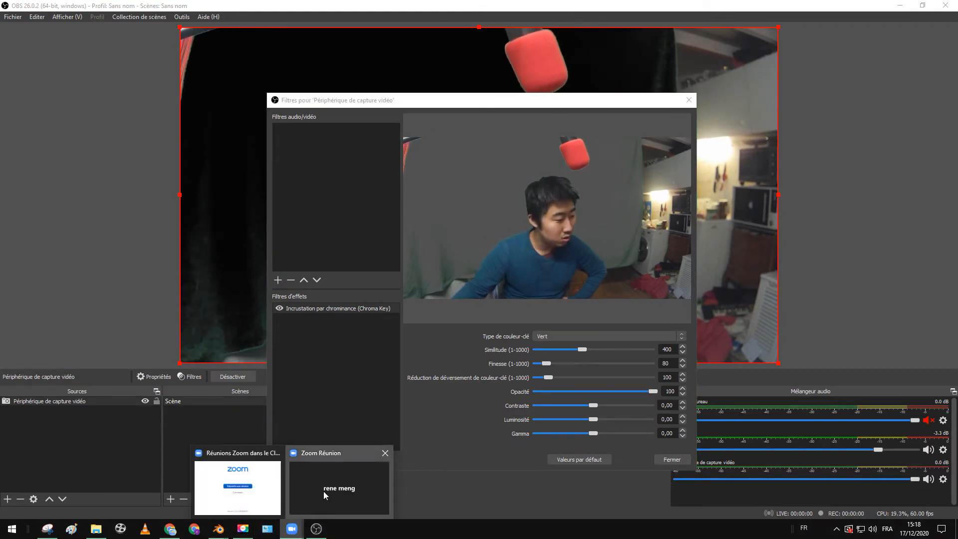
{"action": "left_click", "coordinate": [325, 495]}
{"action": "mouse_move", "coordinate": [322, 481]}
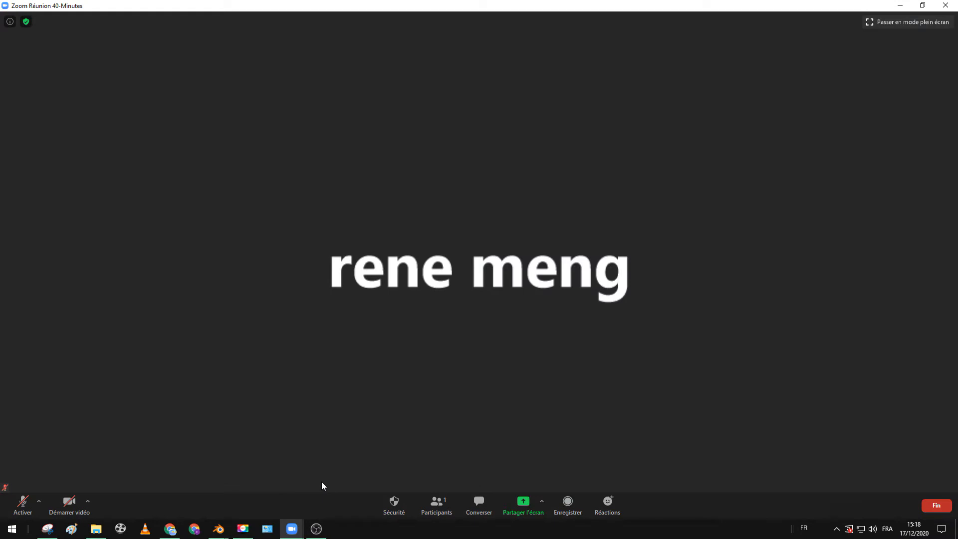
{"action": "left_click", "coordinate": [86, 505]}
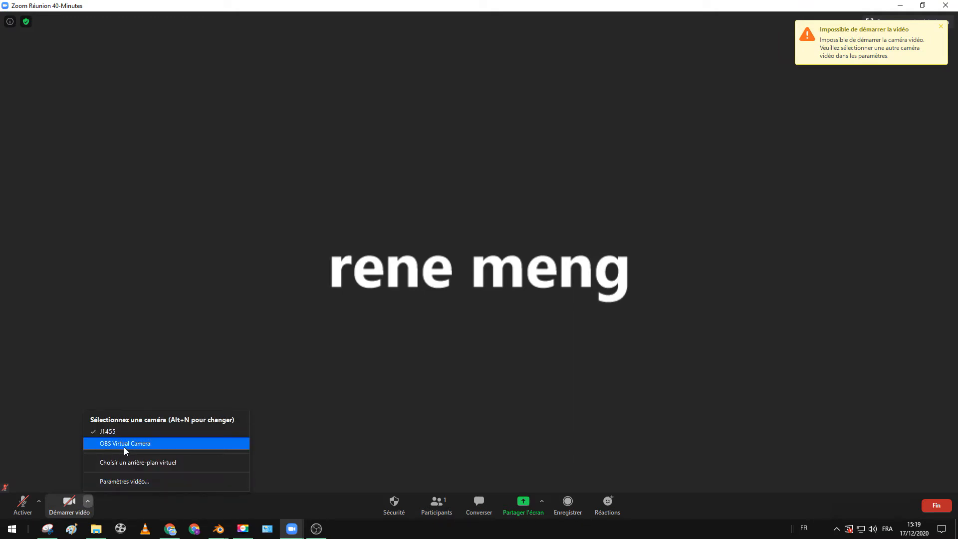
{"action": "left_click", "coordinate": [123, 447]}
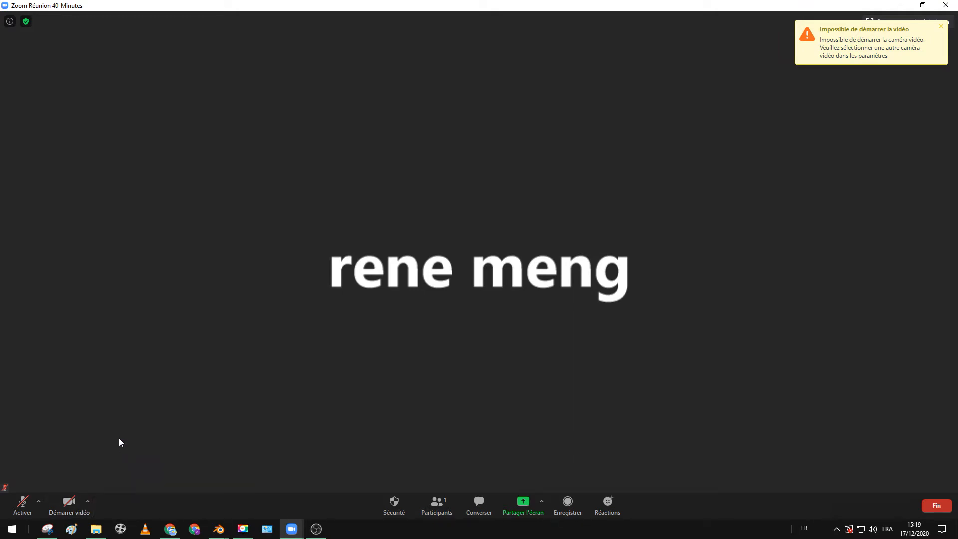
{"action": "left_click", "coordinate": [52, 499]}
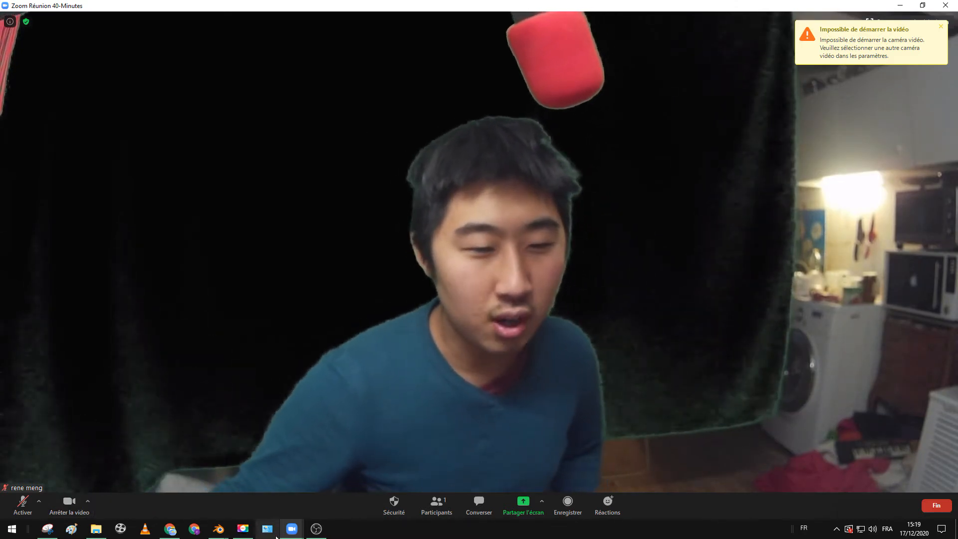
Step: Return to OBS, close the filters window and add a media source (Source média) to the scene
{"action": "left_click", "coordinate": [316, 529]}
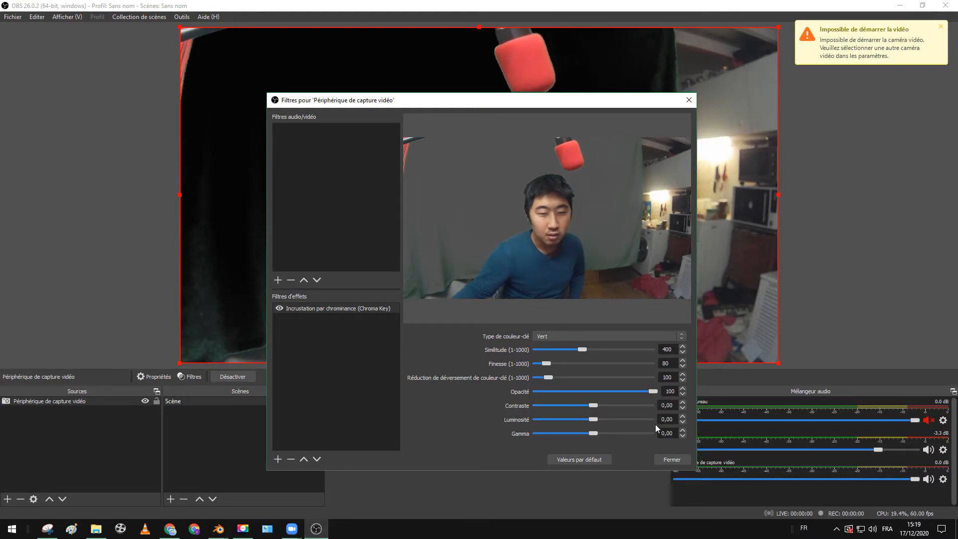
{"action": "left_click", "coordinate": [670, 460]}
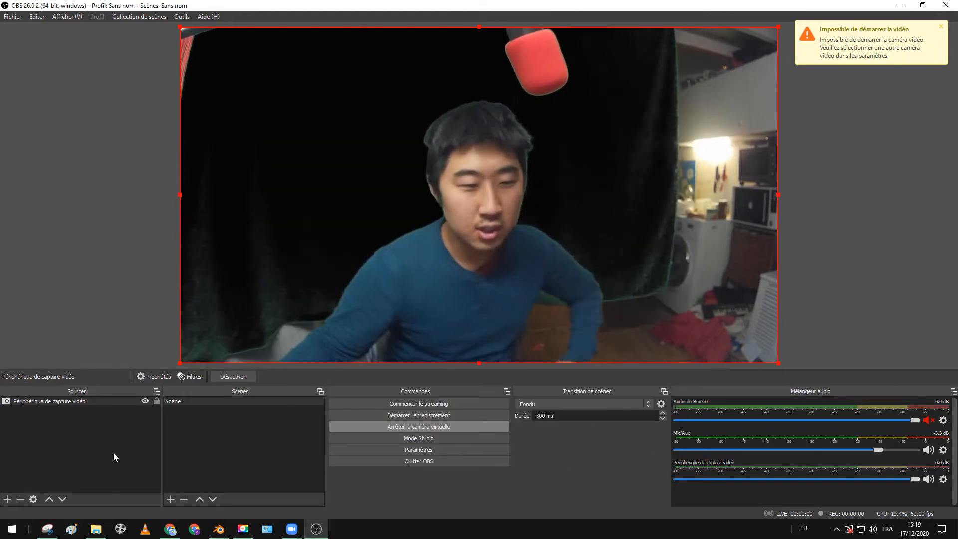
{"action": "left_click", "coordinate": [7, 499]}
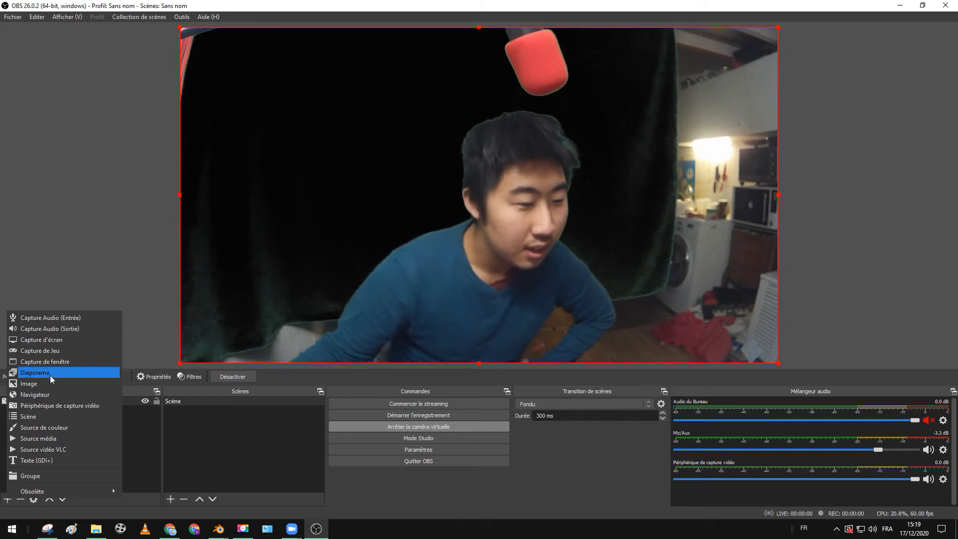
{"action": "left_click", "coordinate": [61, 437]}
{"action": "left_click", "coordinate": [507, 335]}
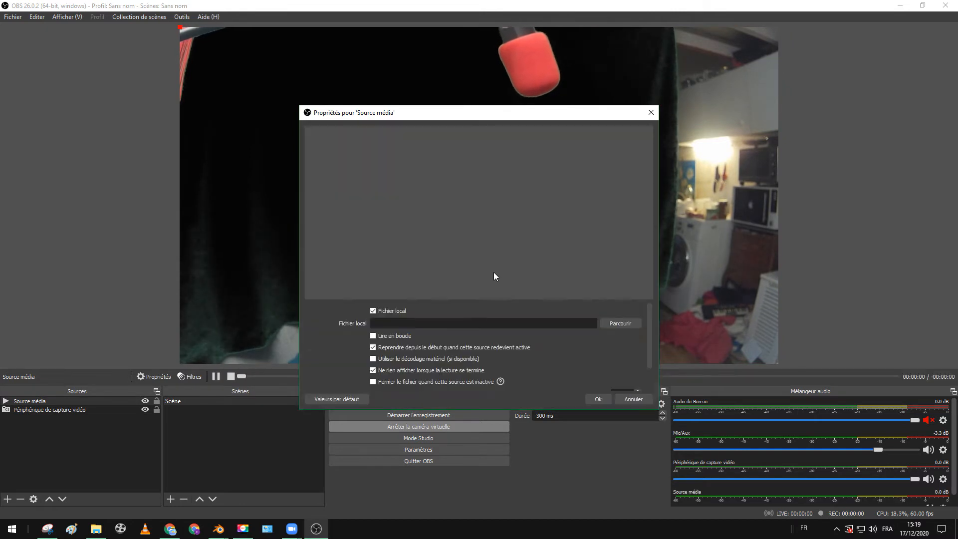
Step: Load the local file C:/tmp/0001-0240.mkv into the media source and accept its properties
{"action": "left_click", "coordinate": [610, 323]}
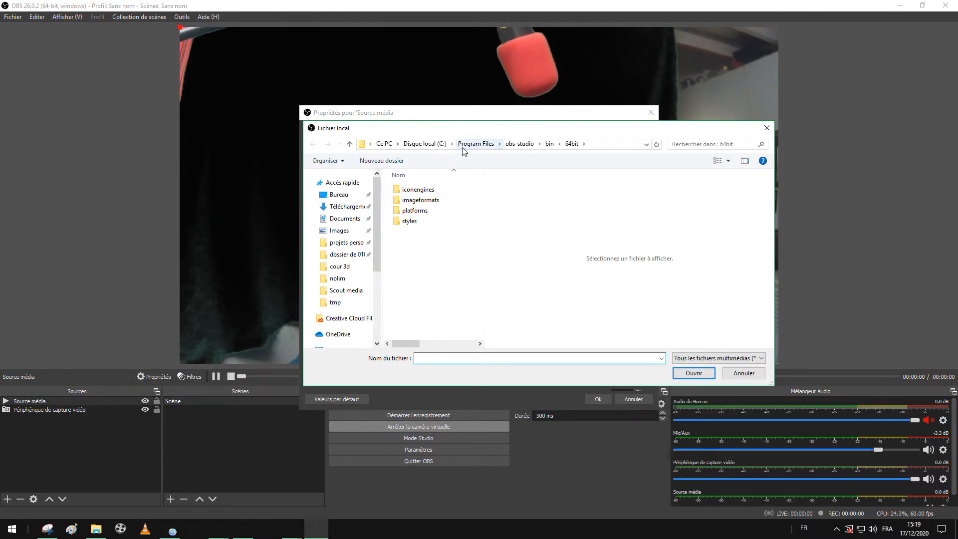
{"action": "left_click", "coordinate": [429, 144]}
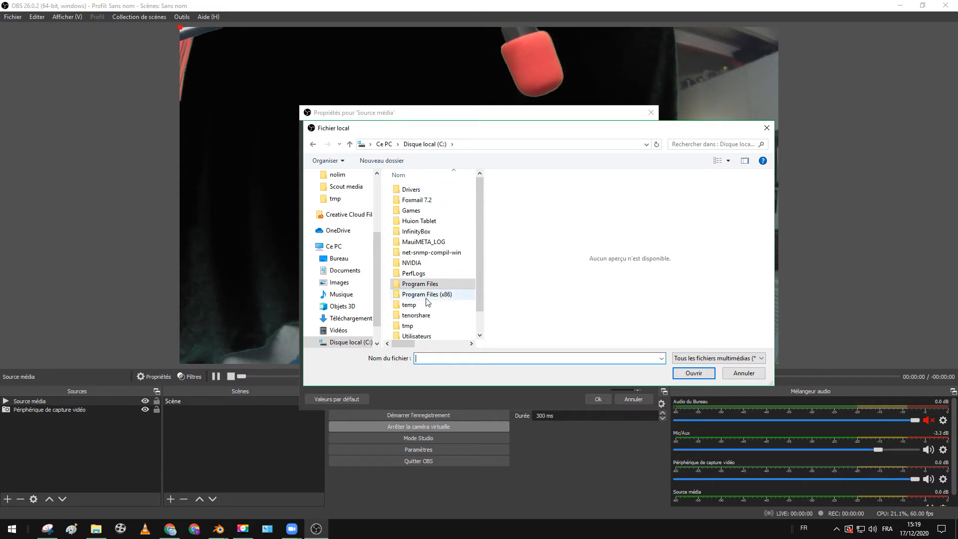
{"action": "double_click", "coordinate": [419, 327]}
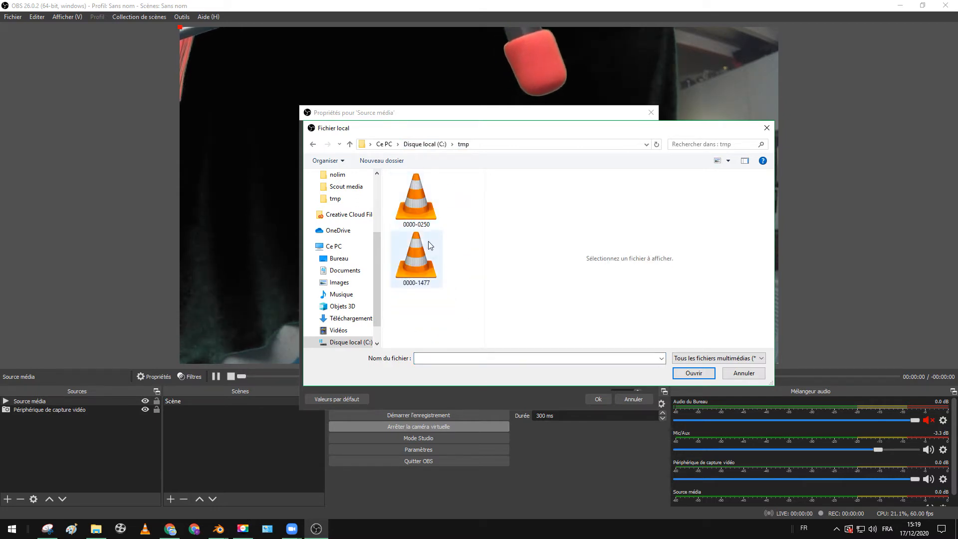
{"action": "left_click", "coordinate": [431, 209]}
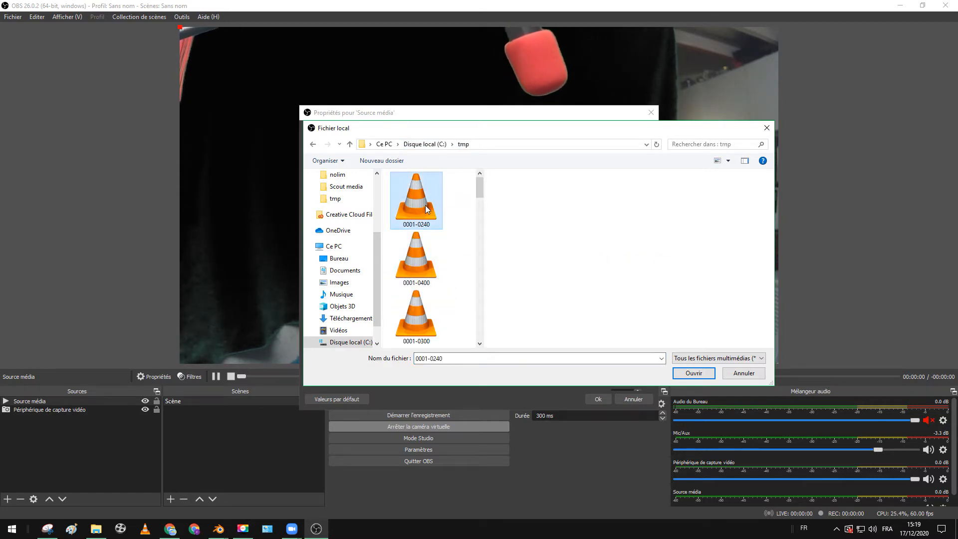
{"action": "double_click", "coordinate": [414, 206]}
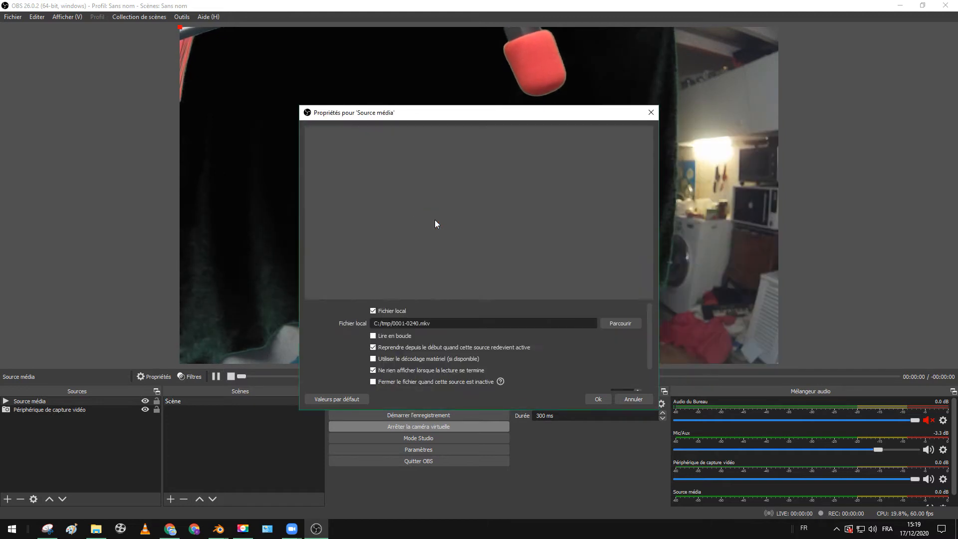
{"action": "left_click", "coordinate": [601, 399]}
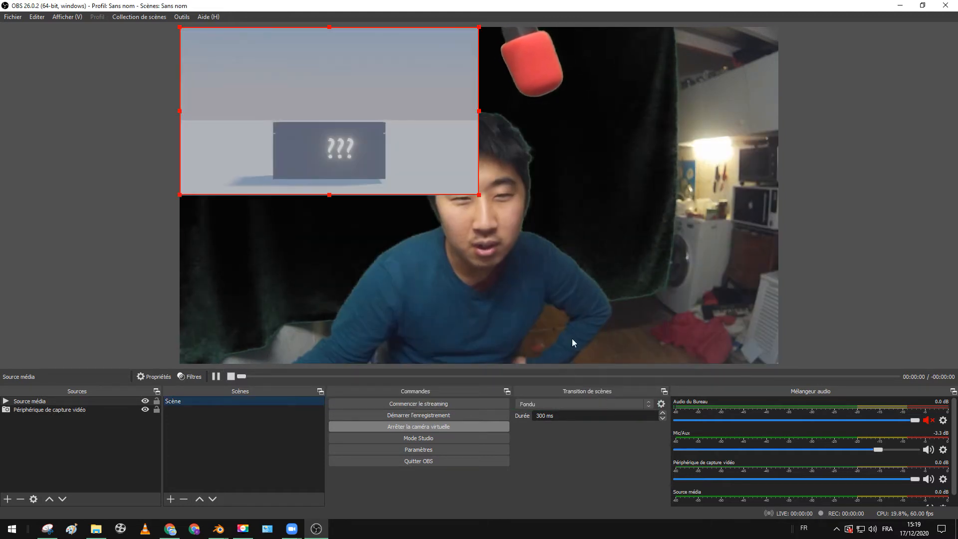
Step: Enlarge the media clip on the canvas and place its source below the video capture device
{"action": "left_click_drag", "start_coordinate": [476, 193], "coordinate": [649, 290]}
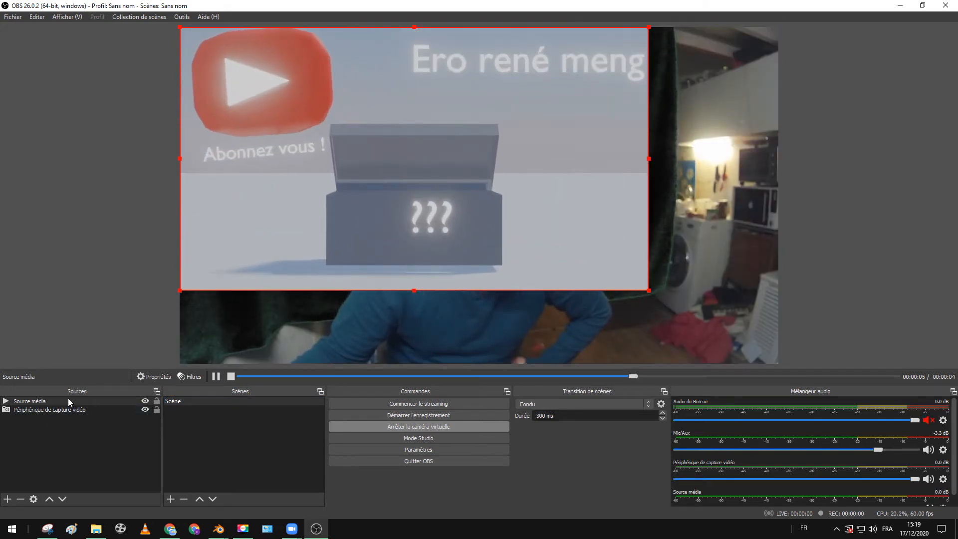
{"action": "left_click_drag", "start_coordinate": [68, 399], "coordinate": [60, 412]}
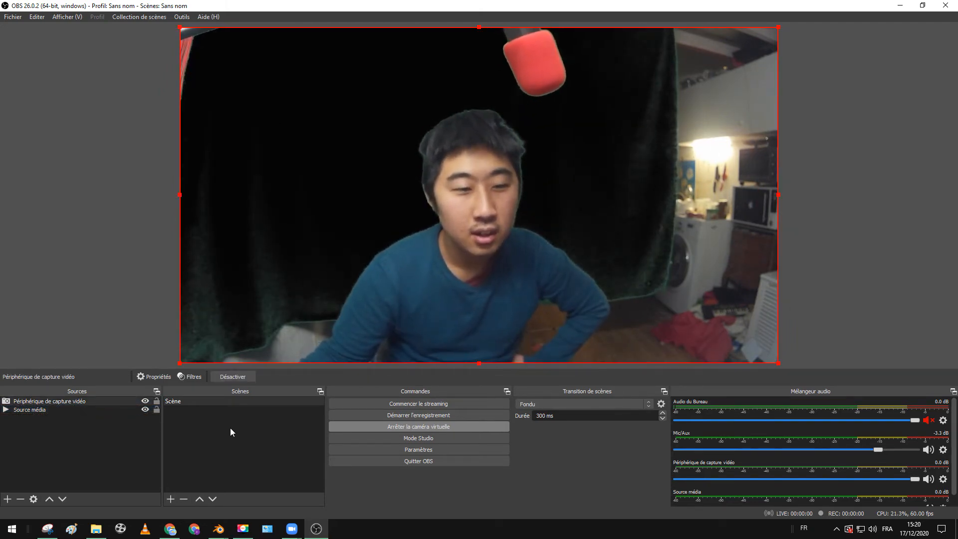
Step: Enable looped playback (Lire en boucle) in the media source's properties and accept them
{"action": "left_click", "coordinate": [48, 410]}
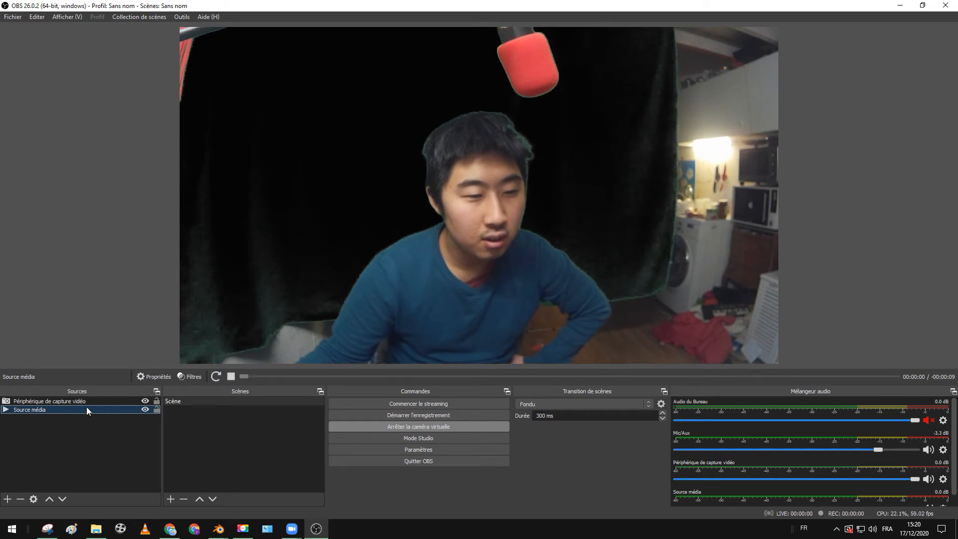
{"action": "left_click", "coordinate": [157, 376]}
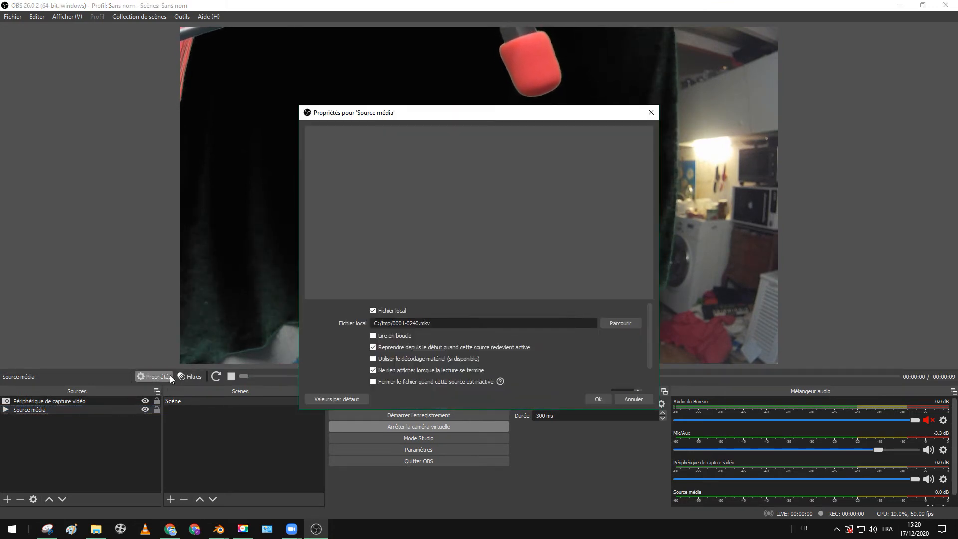
{"action": "left_click", "coordinate": [598, 397]}
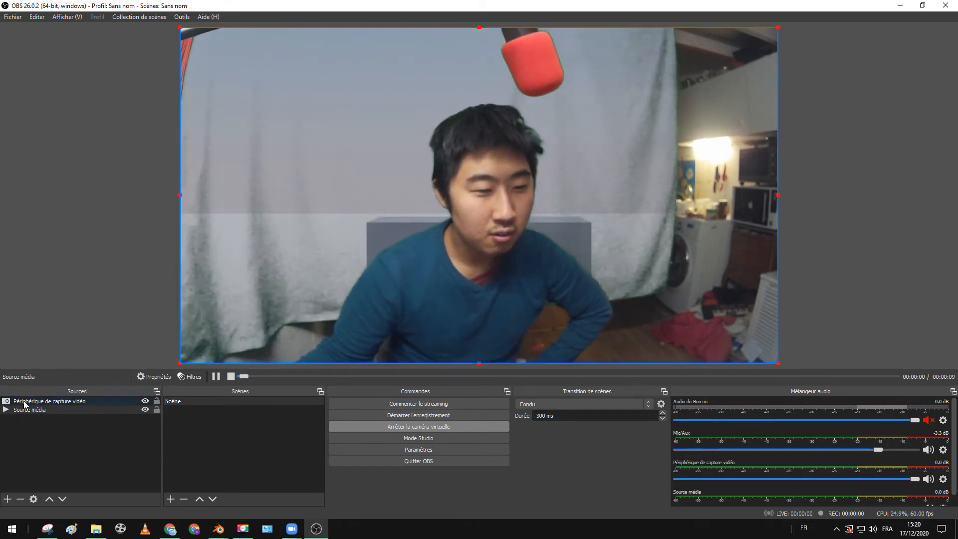
Step: Add a Rogner / Encadrer effect filter with its default name to the video capture source
{"action": "left_click", "coordinate": [45, 401]}
{"action": "left_click", "coordinate": [192, 377]}
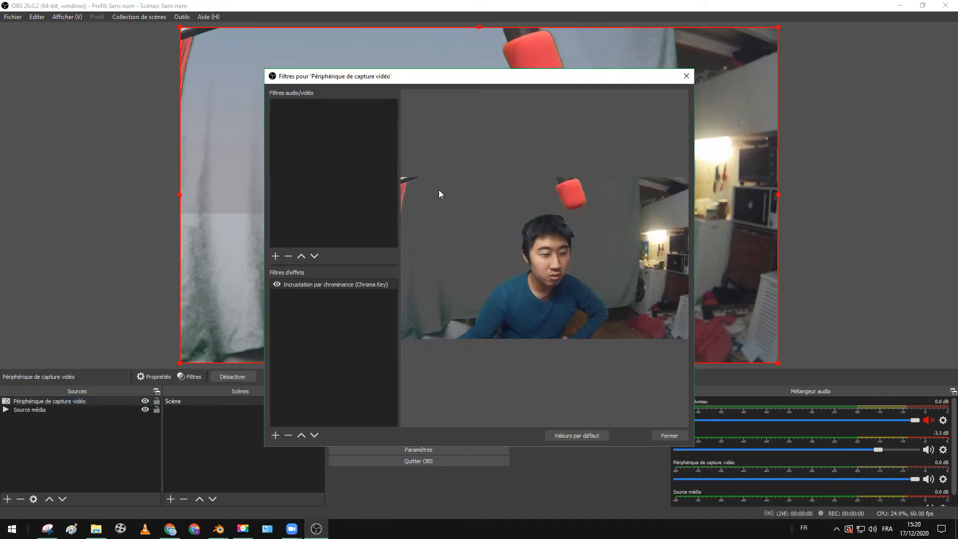
{"action": "left_click", "coordinate": [273, 437]}
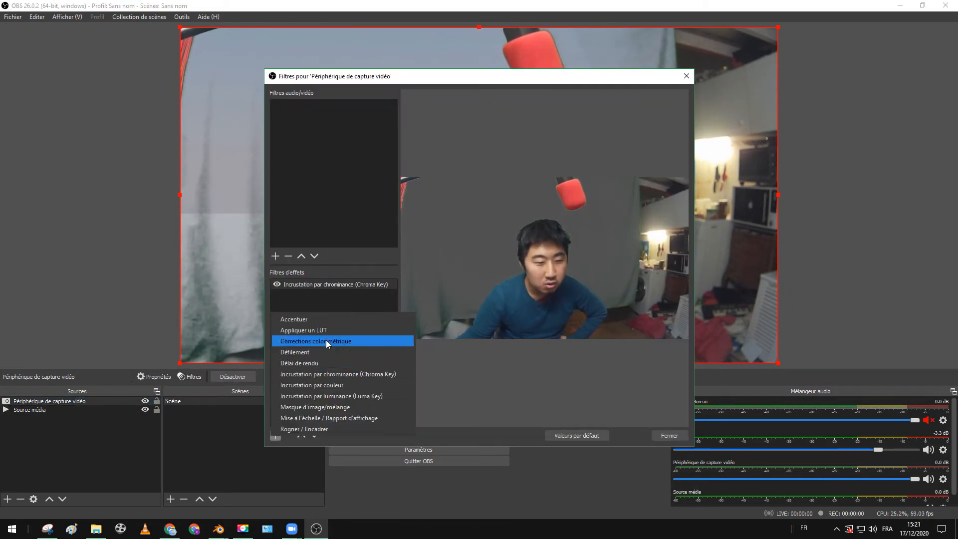
{"action": "left_click", "coordinate": [328, 427]}
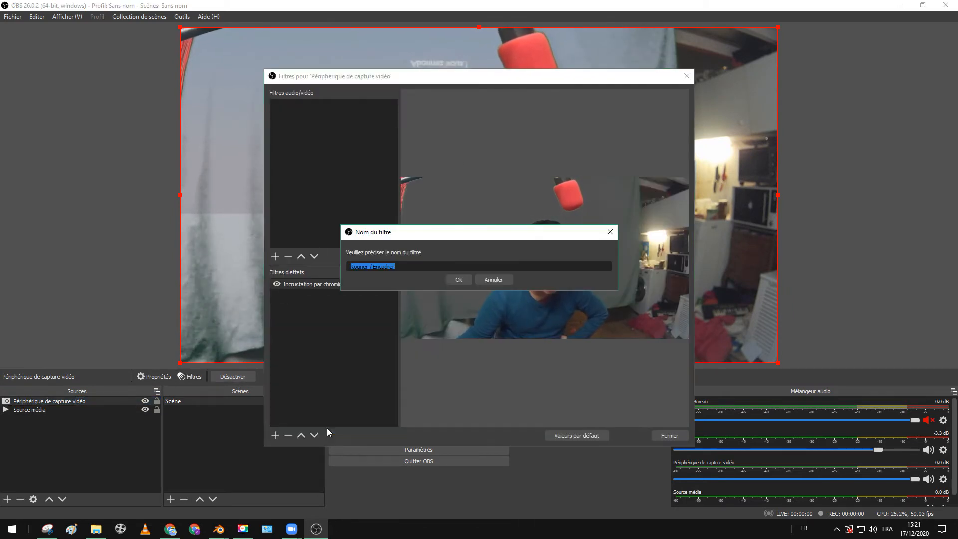
{"action": "left_click", "coordinate": [455, 280]}
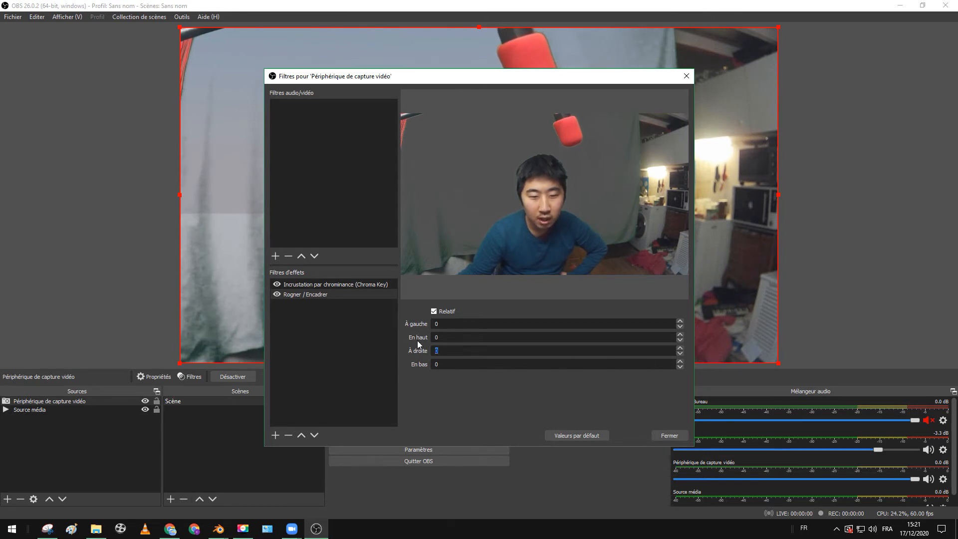
Step: Try several right-side crop amounts (À droite) in the crop filter and set the value to 240
{"action": "type", "text": "00"}
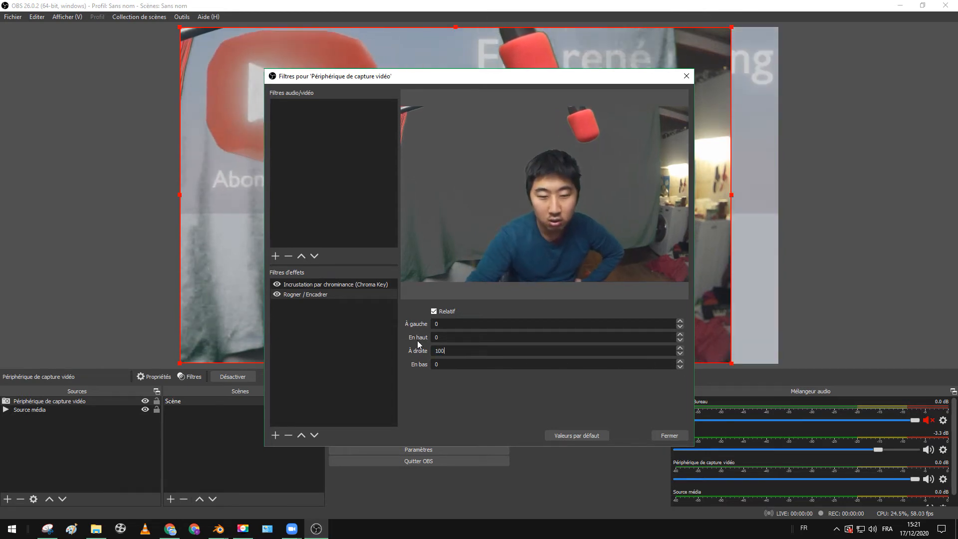
{"action": "key", "text": "BackSpace"}
{"action": "key", "text": "BackSpace"}
{"action": "key", "text": "BackSpace"}
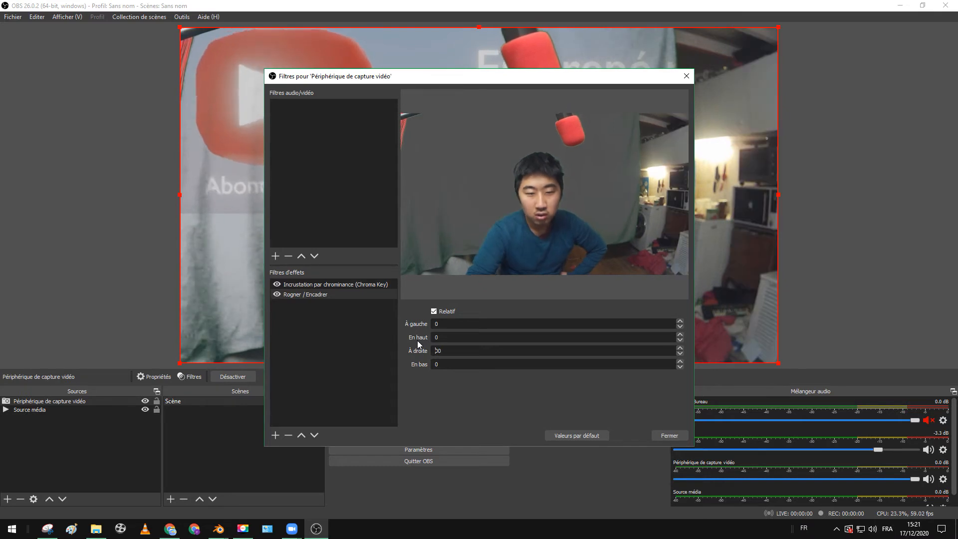
{"action": "type", "text": "500"}
{"action": "key", "text": "Left"}
{"action": "key", "text": "Left"}
{"action": "key", "text": "BackSpace"}
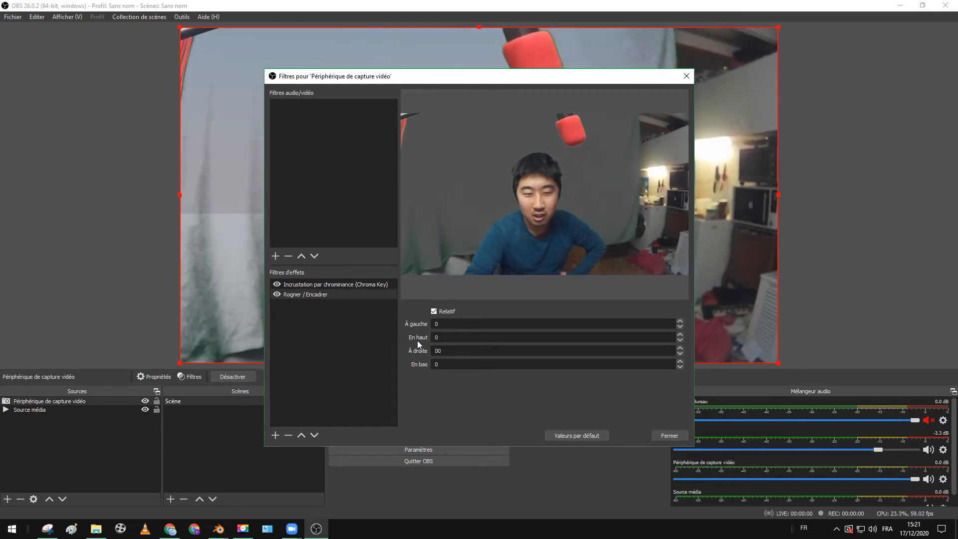
{"action": "type", "text": "4"}
{"action": "key", "text": "BackSpace"}
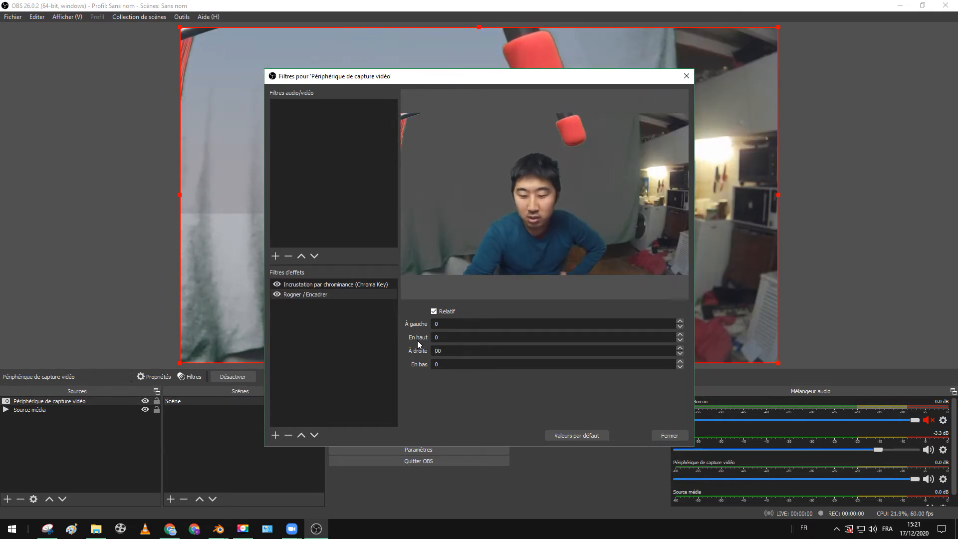
{"action": "type", "text": "6"}
{"action": "key", "text": "BackSpace"}
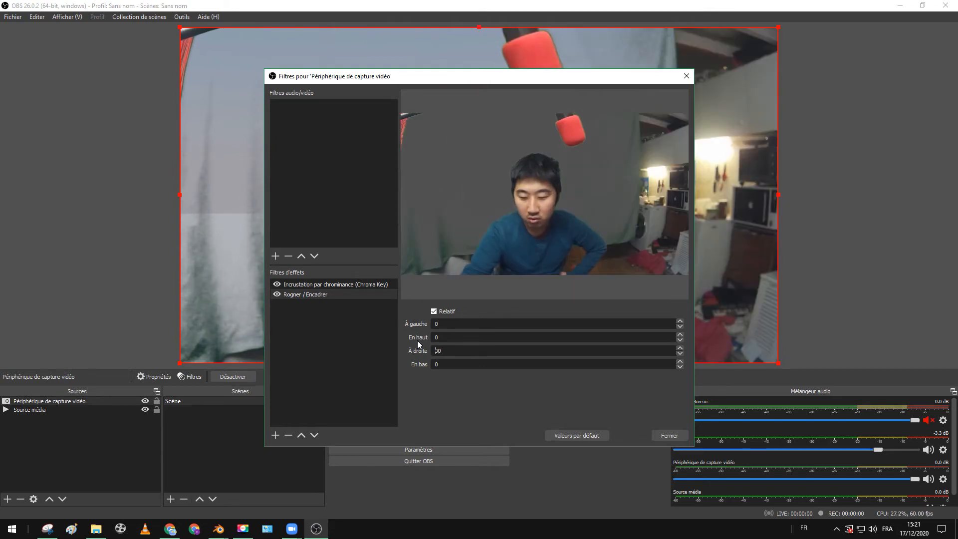
{"action": "type", "text": "3"}
{"action": "key", "text": "BackSpace"}
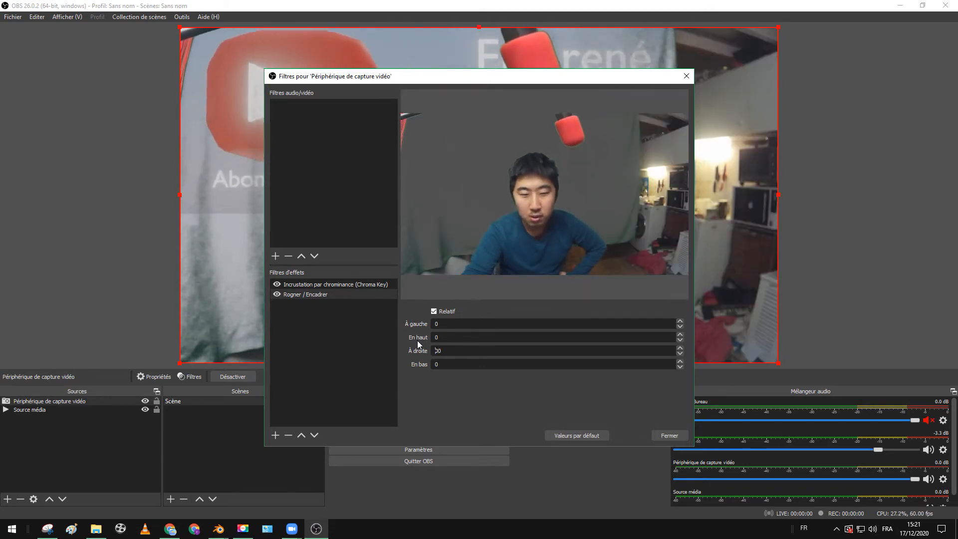
{"action": "type", "text": "2"}
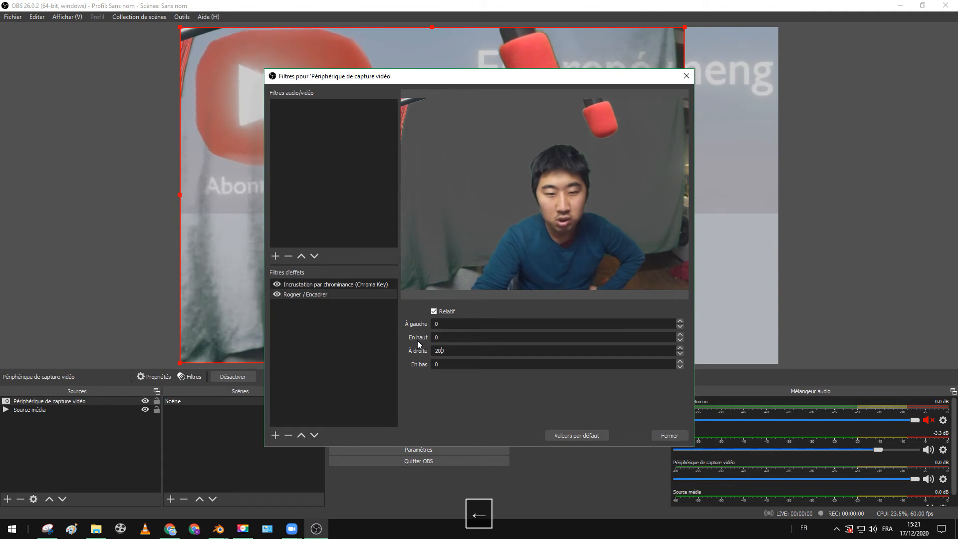
{"action": "key", "text": "Delete"}
{"action": "type", "text": "3"}
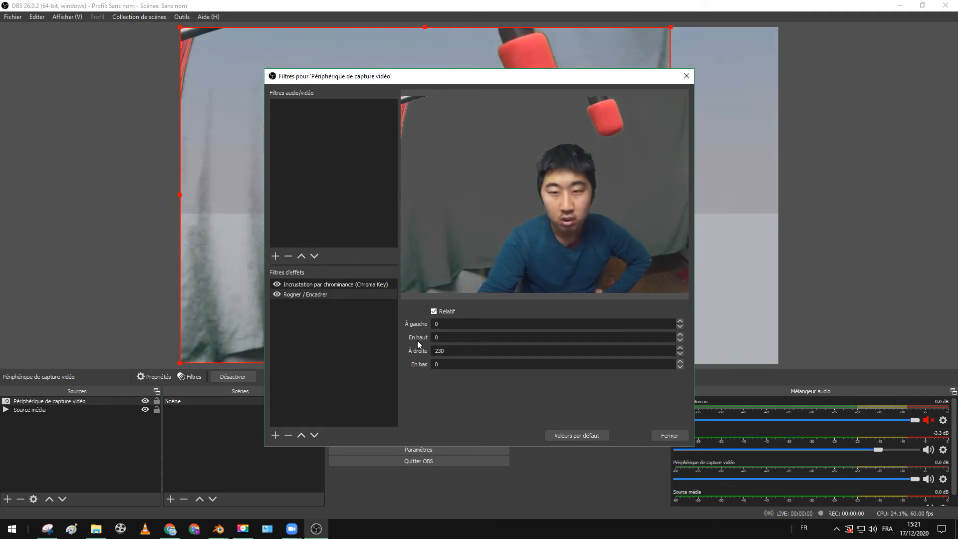
{"action": "key", "text": "BackSpace"}
{"action": "type", "text": "4"}
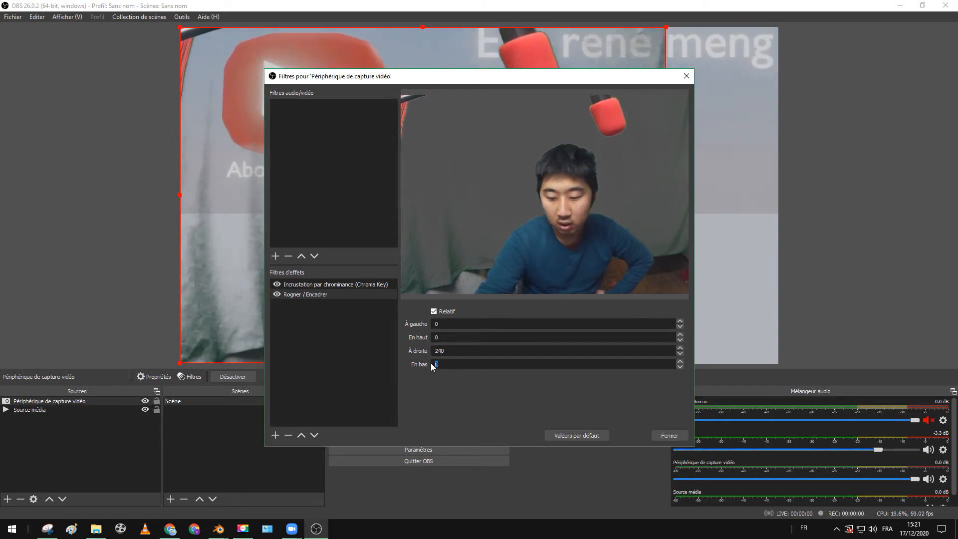
Step: Set the crop filter's bottom value (En bas) to 200 after trying 240
{"action": "type", "text": "240"}
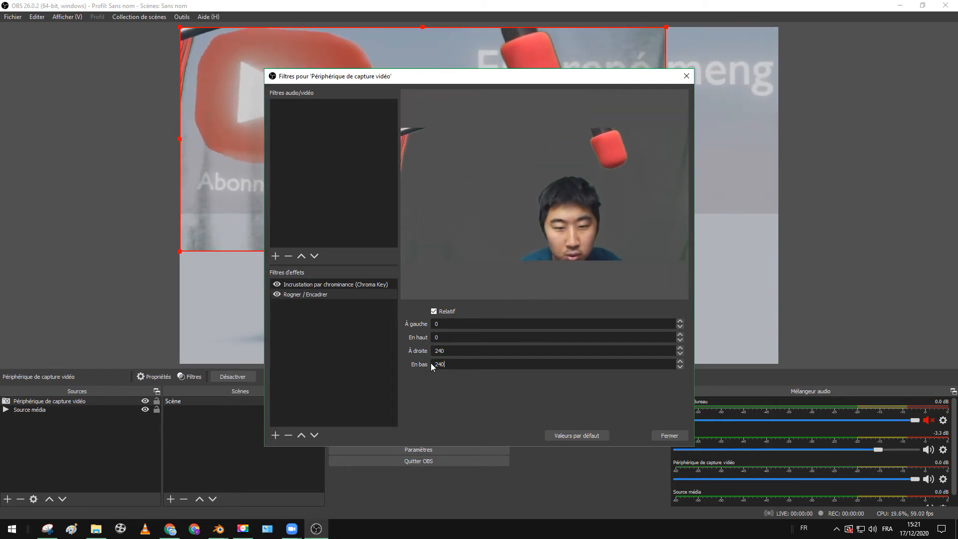
{"action": "key", "text": "BackSpace"}
{"action": "key", "text": "BackSpace"}
{"action": "type", "text": "00"}
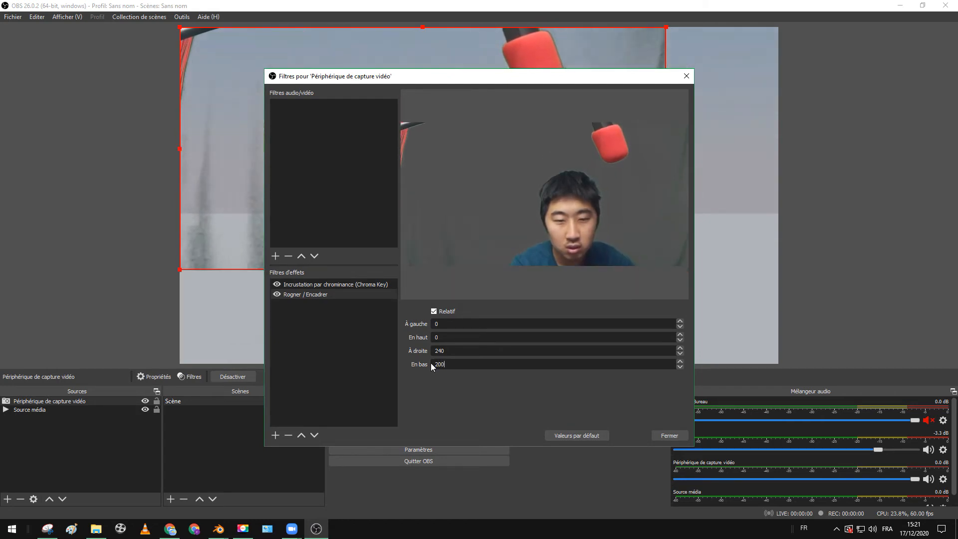
Step: Set the crop filter's bottom value (En bas) to 150
{"action": "key", "text": "BackSpace"}
{"action": "key", "text": "BackSpace"}
{"action": "key", "text": "BackSpace"}
{"action": "type", "text": "150"}
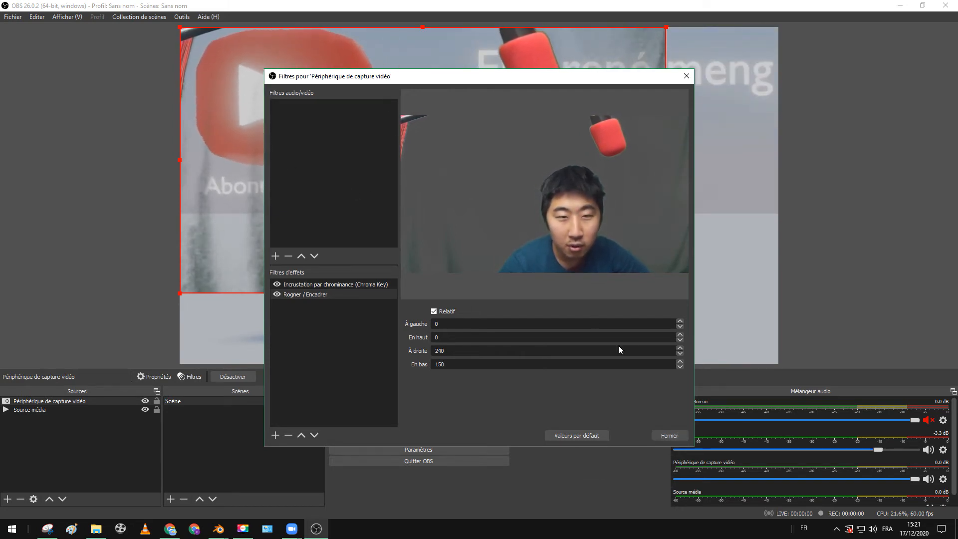
Step: Set the crop filter's left value (À gauche) to 30 and close the filters window
{"action": "left_click", "coordinate": [680, 320]}
{"action": "left_click", "coordinate": [680, 320]}
{"action": "left_click", "coordinate": [681, 320]}
{"action": "left_click", "coordinate": [680, 320]}
{"action": "left_click", "coordinate": [681, 319]}
{"action": "left_click", "coordinate": [680, 319]}
{"action": "left_click", "coordinate": [681, 320]}
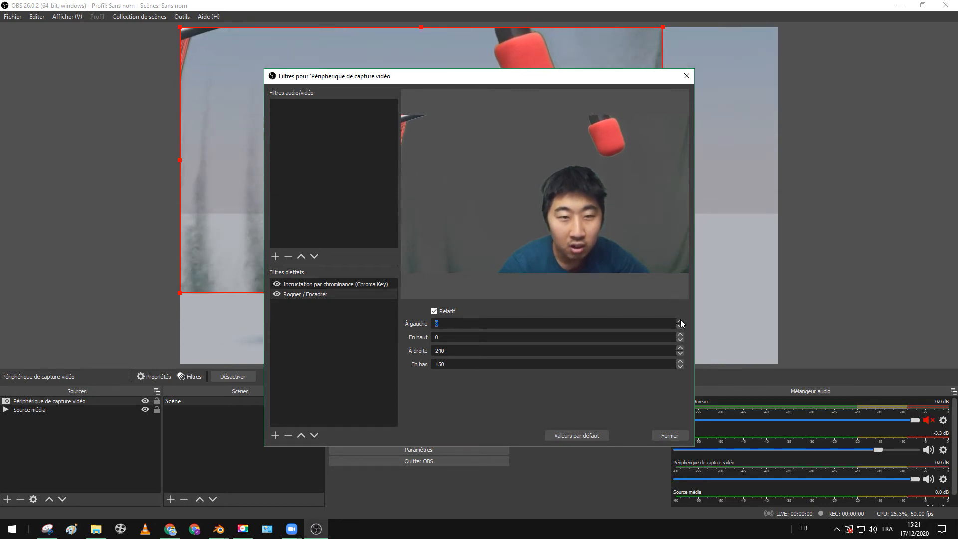
{"action": "left_click", "coordinate": [681, 320]}
{"action": "left_click", "coordinate": [680, 319]}
{"action": "left_click", "coordinate": [680, 320]}
{"action": "left_click", "coordinate": [681, 320]}
{"action": "left_click_drag", "start_coordinate": [481, 325], "coordinate": [428, 317]}
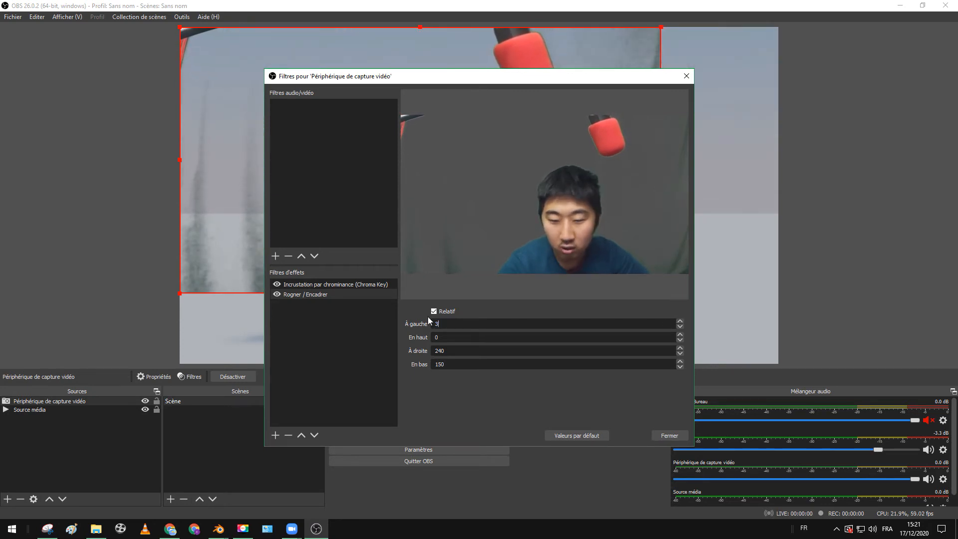
{"action": "type", "text": "30"}
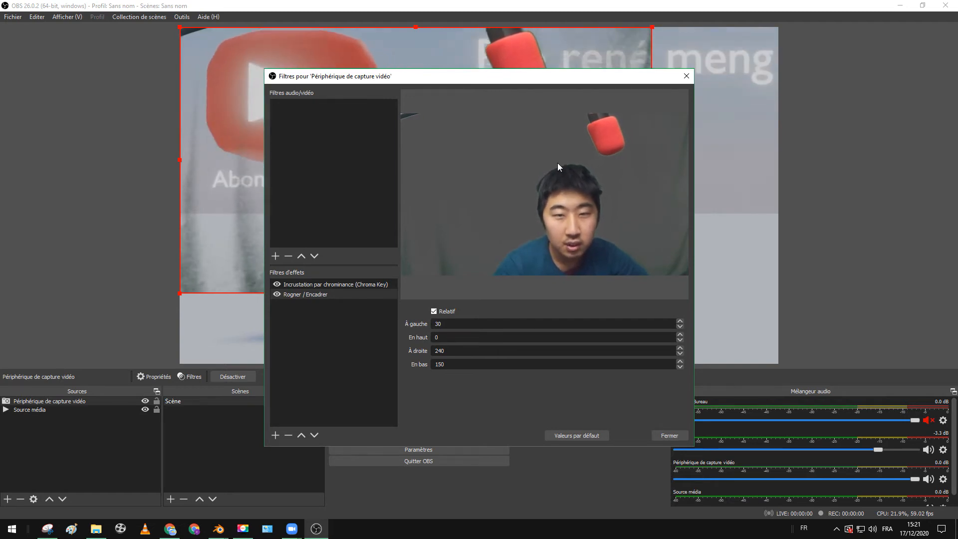
{"action": "left_click", "coordinate": [670, 435]}
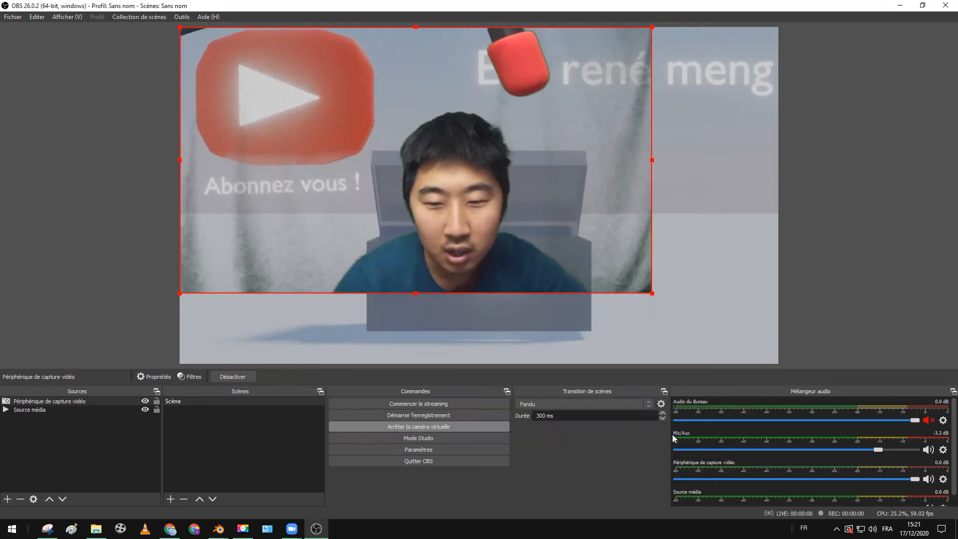
Step: Enlarge the cropped webcam source on the canvas until it fills the whole frame
{"action": "left_click_drag", "start_coordinate": [652, 293], "coordinate": [776, 363]}
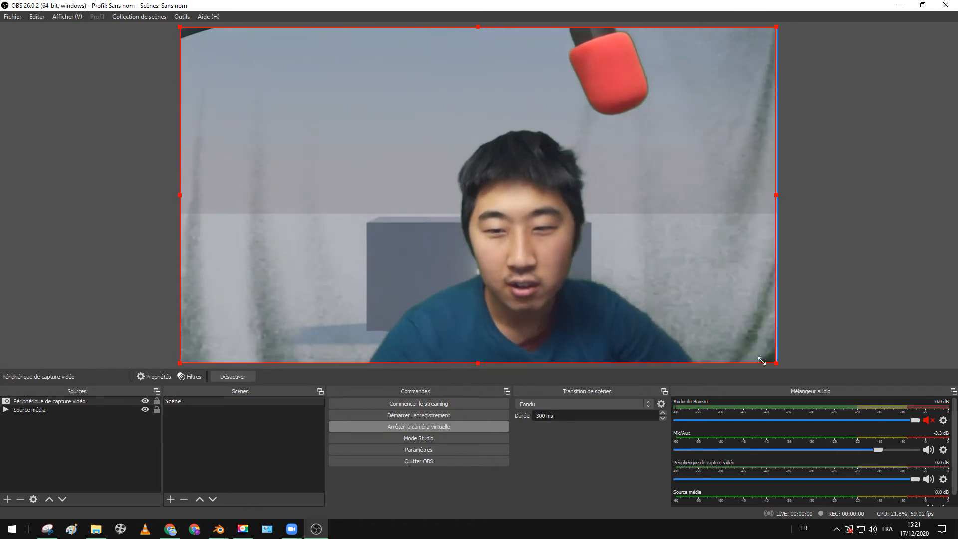
{"action": "left_click", "coordinate": [777, 210]}
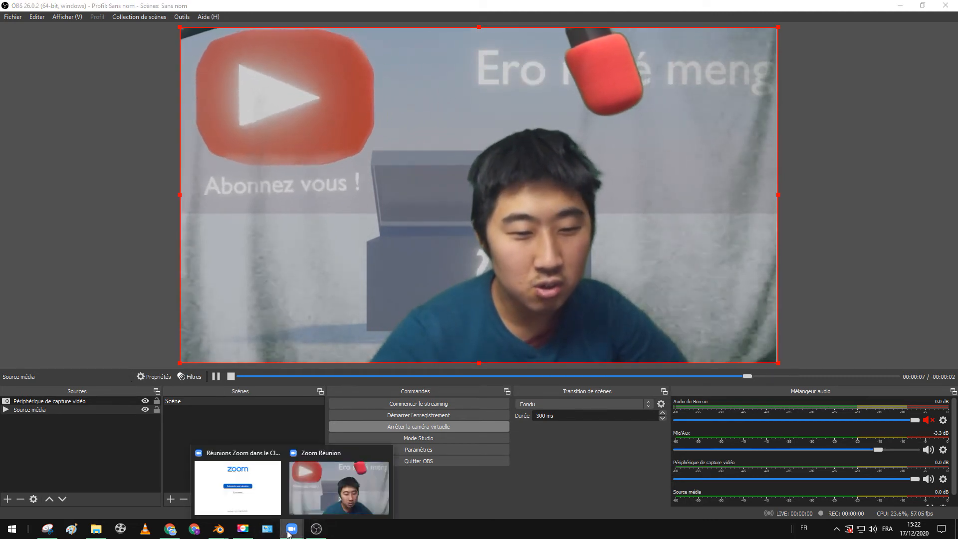
Step: Switch to the Zoom meeting to check the virtual camera picture, and return to OBS
{"action": "left_click", "coordinate": [238, 486]}
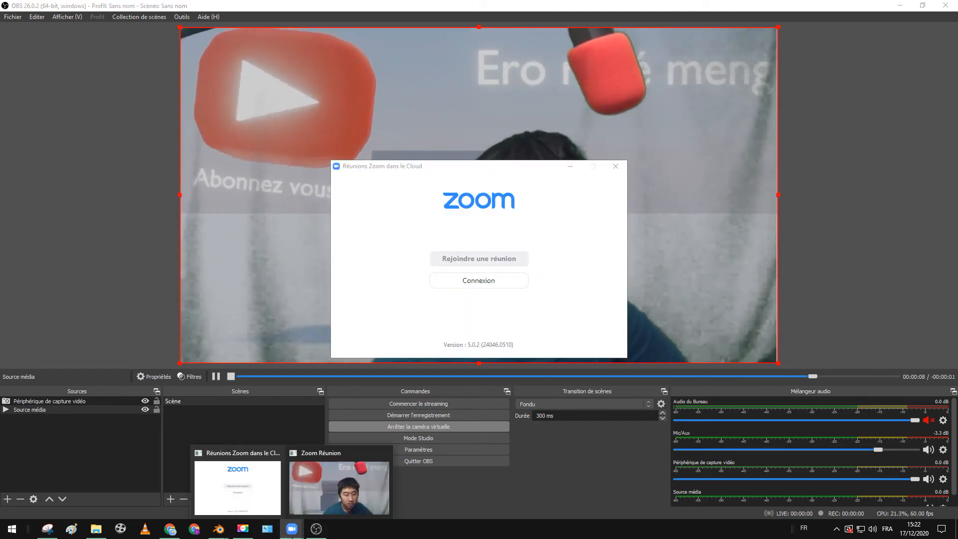
{"action": "left_click", "coordinate": [350, 465]}
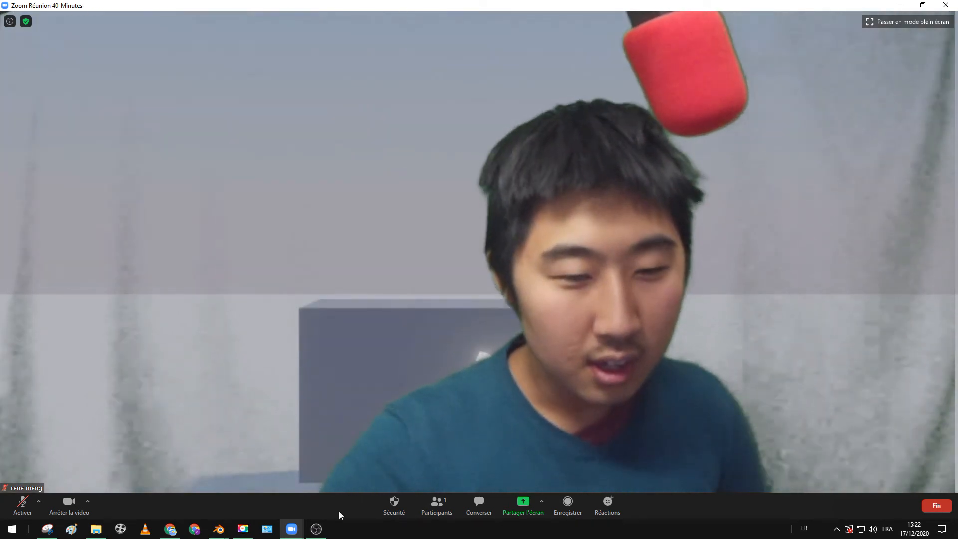
{"action": "left_click", "coordinate": [316, 528]}
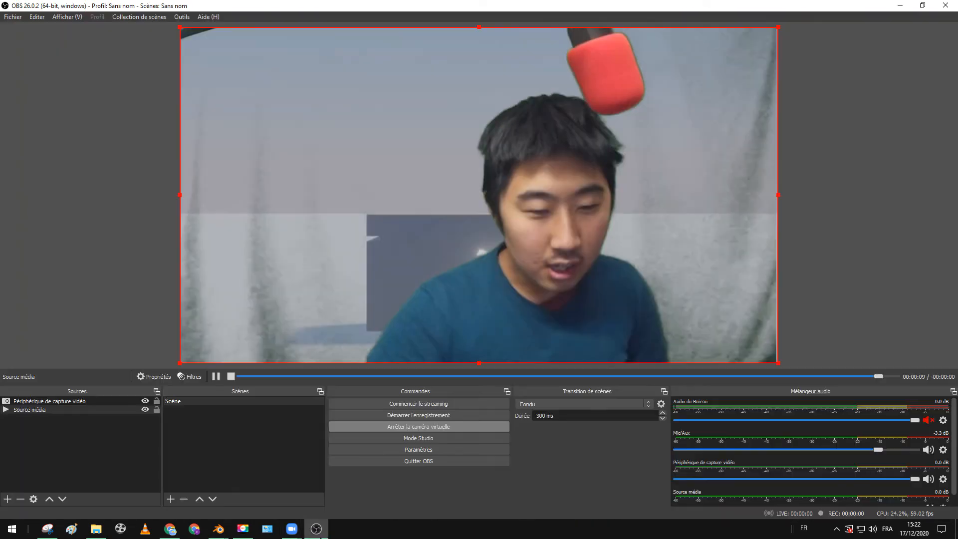
Step: In the video capture source's chroma key filter, set Similitude to 465, Finesse to 10 and the key colour spill reduction to 14
{"action": "left_click", "coordinate": [51, 402]}
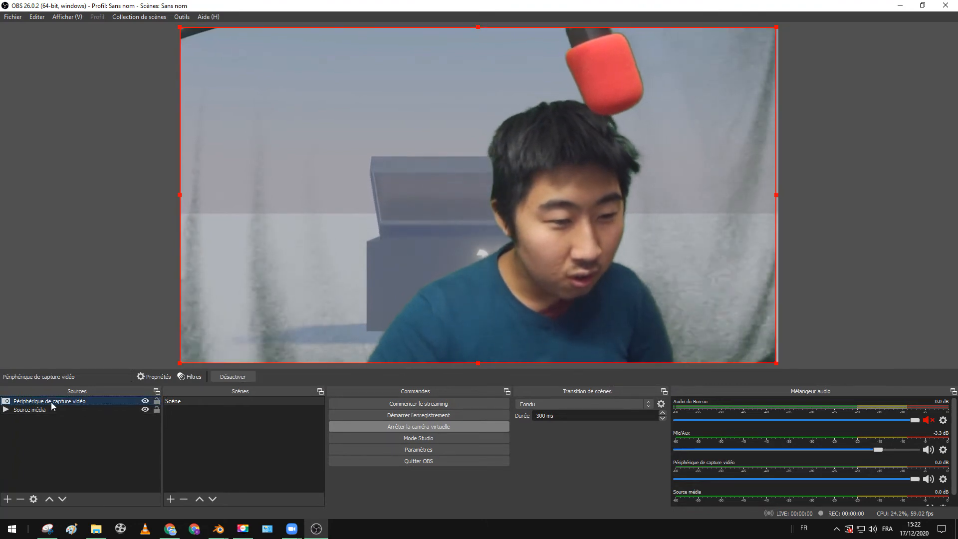
{"action": "left_click", "coordinate": [189, 377]}
{"action": "left_click", "coordinate": [313, 285]}
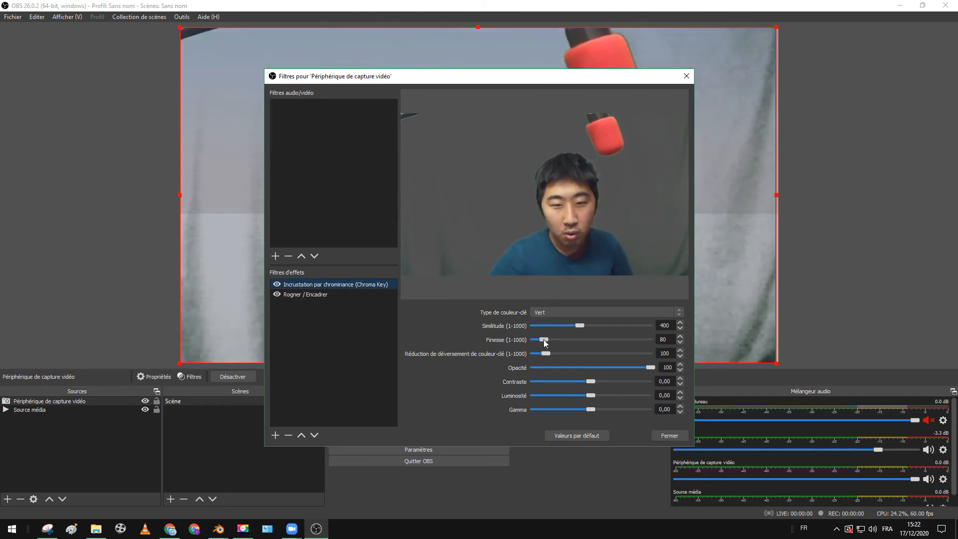
{"action": "mouse_move", "coordinate": [545, 339]}
{"action": "left_mouse_down"}
{"action": "mouse_move", "coordinate": [588, 326]}
{"action": "mouse_move", "coordinate": [536, 338]}
{"action": "mouse_move", "coordinate": [543, 355]}
{"action": "left_mouse_up"}
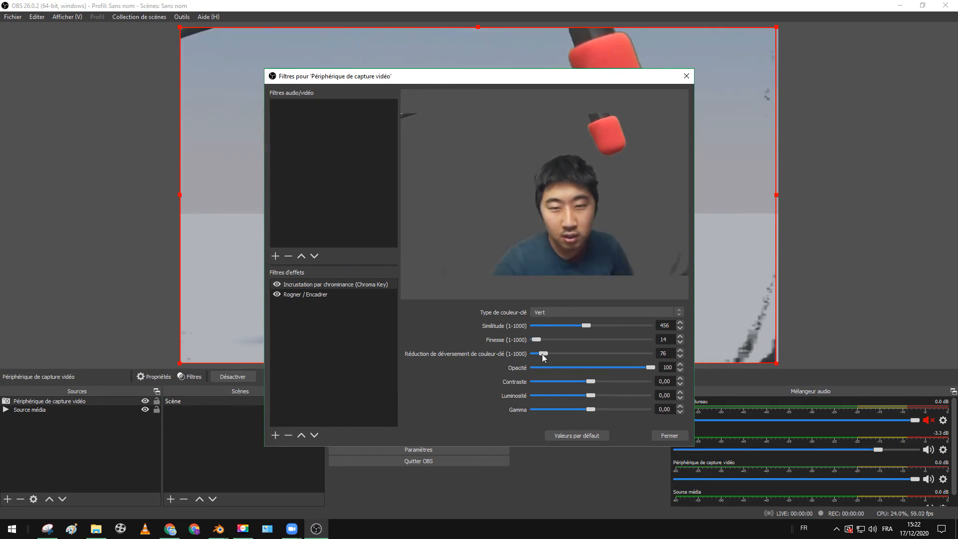
{"action": "left_click_drag", "start_coordinate": [585, 328], "coordinate": [585, 327]}
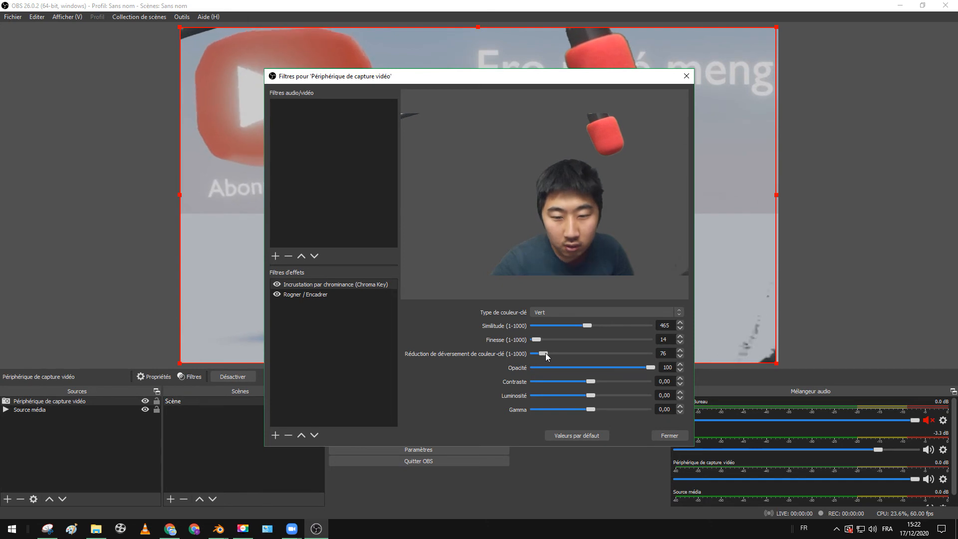
{"action": "left_click_drag", "start_coordinate": [546, 352], "coordinate": [541, 350]}
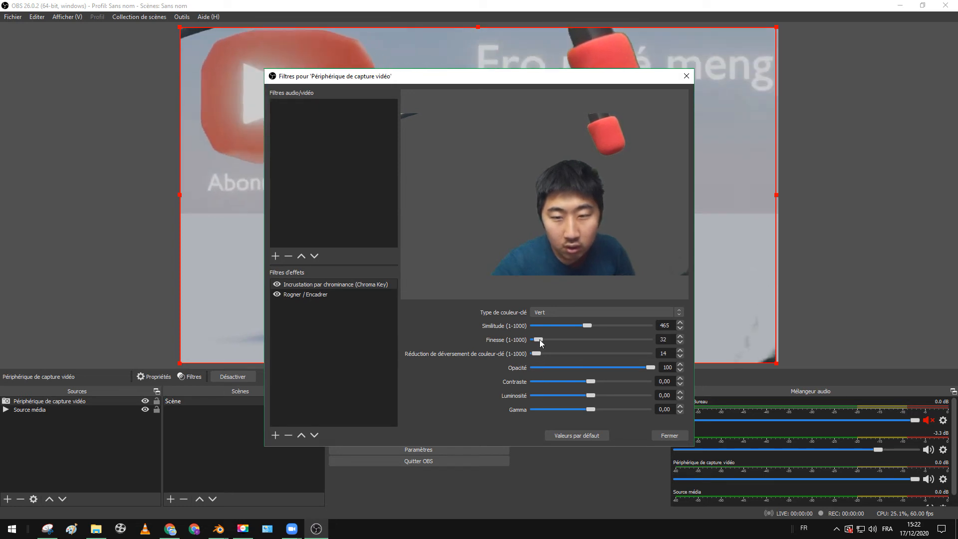
{"action": "left_click_drag", "start_coordinate": [540, 340], "coordinate": [535, 340]}
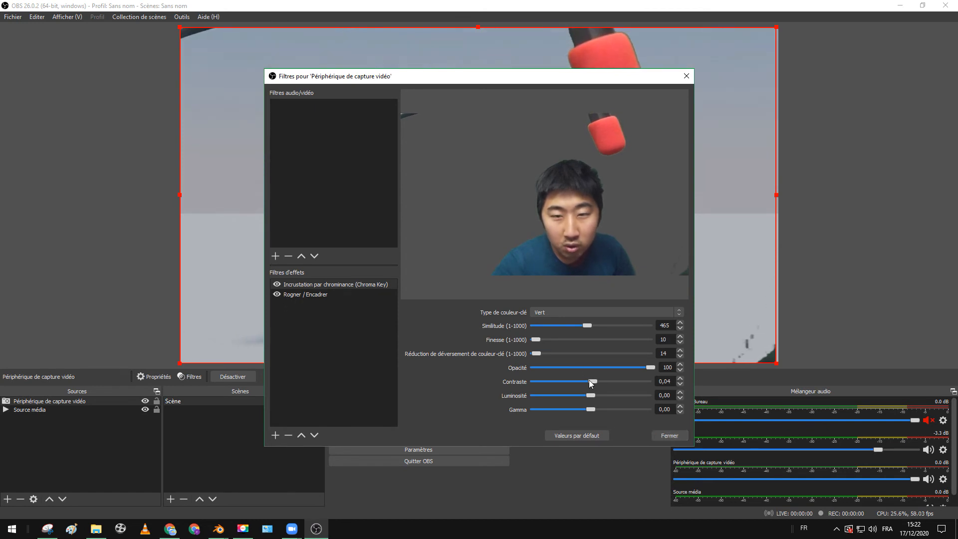
Step: Set the chroma key filter's Contraste to 0,17 and Luminosité to 0,02, and close the filters window
{"action": "left_click_drag", "start_coordinate": [590, 383], "coordinate": [599, 383]}
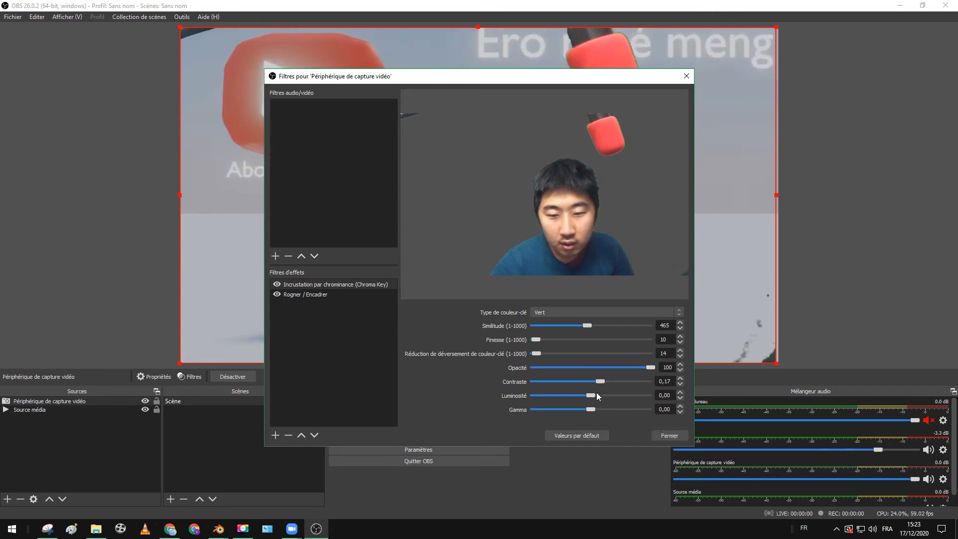
{"action": "left_click_drag", "start_coordinate": [593, 395], "coordinate": [594, 395]}
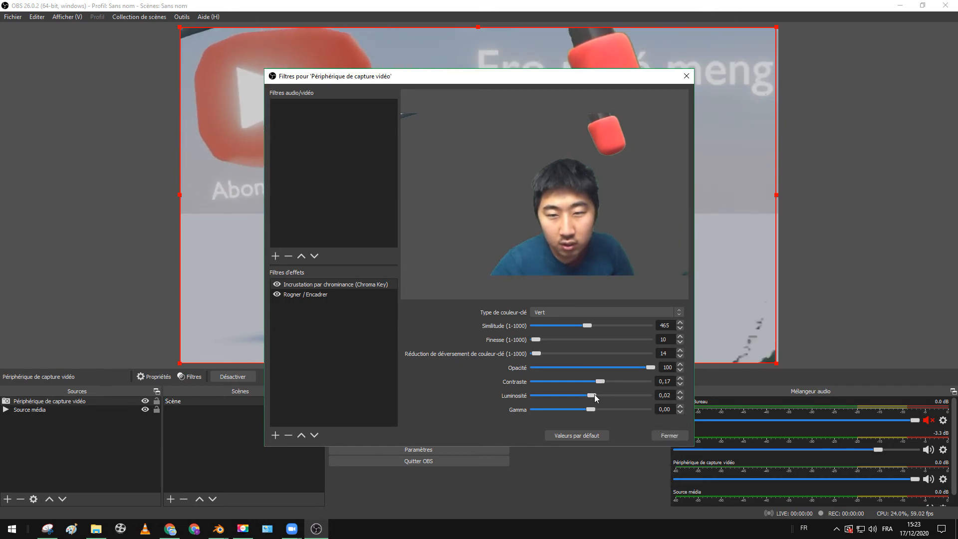
{"action": "left_click", "coordinate": [668, 434]}
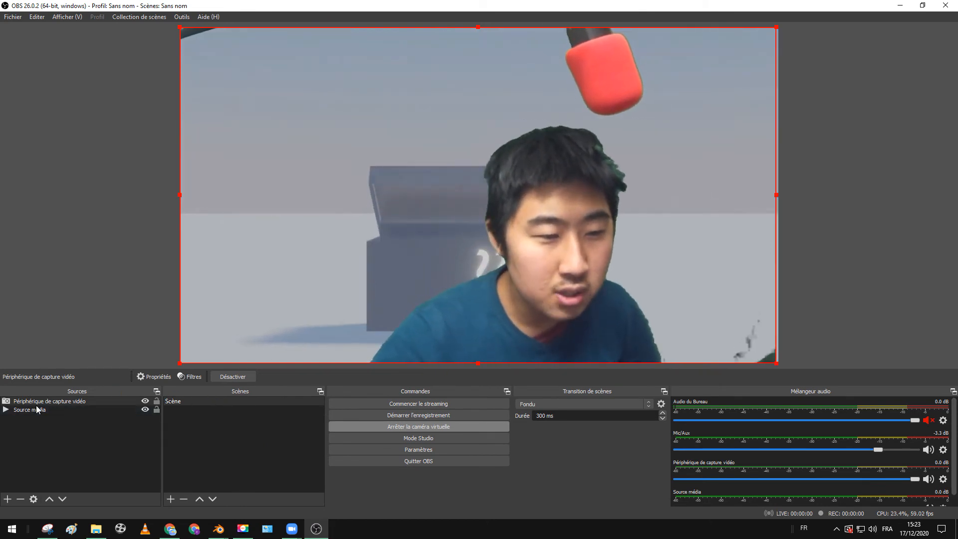
Step: Set the Rogner / Encadrer filter's right value (À droite) to 260 after trying 250, and close the filters window
{"action": "left_click", "coordinate": [191, 377]}
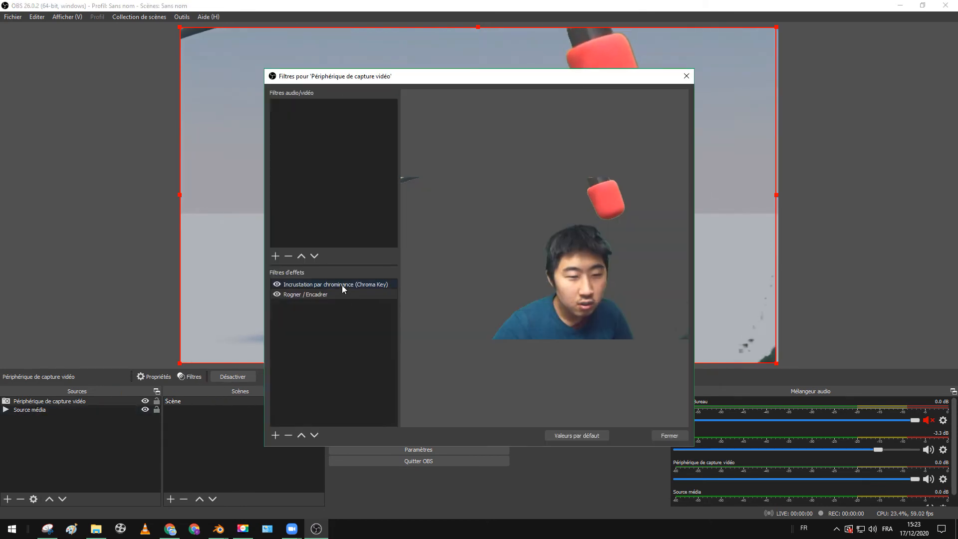
{"action": "left_click", "coordinate": [317, 294]}
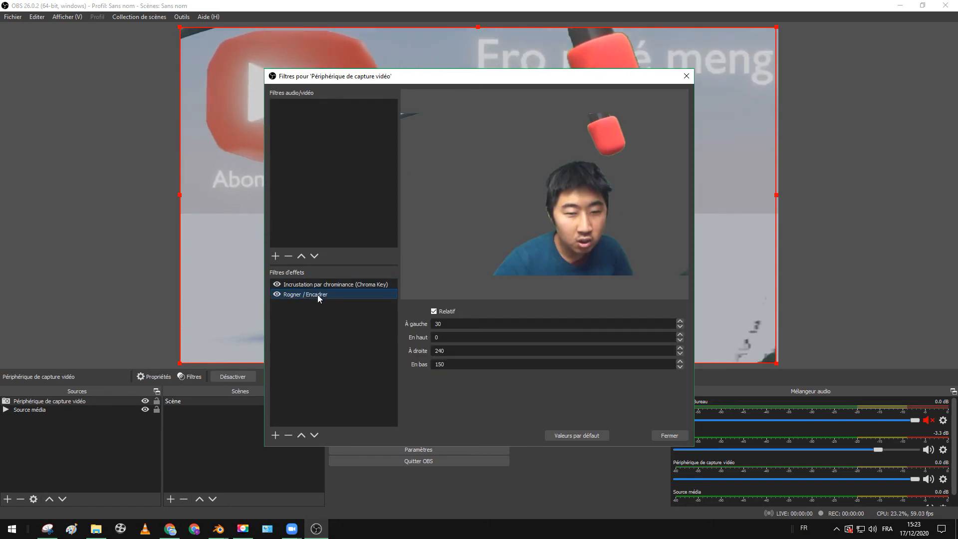
{"action": "left_click", "coordinate": [447, 350]}
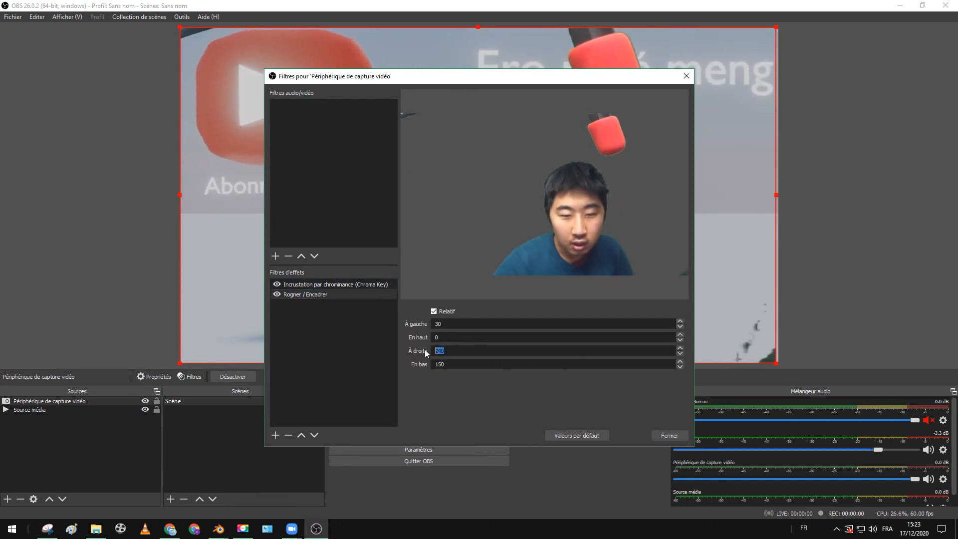
{"action": "type", "text": "250"}
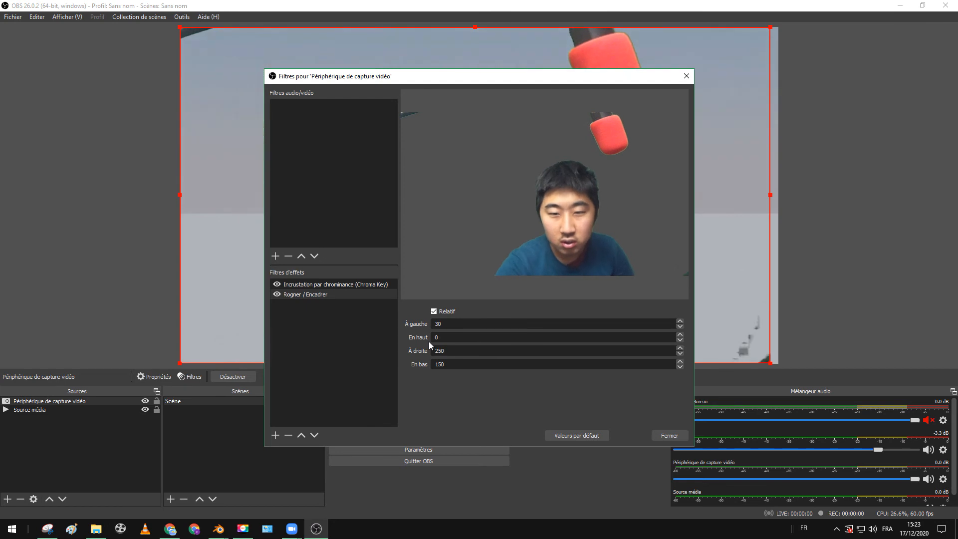
{"action": "key", "text": "BackSpace"}
{"action": "key", "text": "BackSpace"}
{"action": "type", "text": "60"}
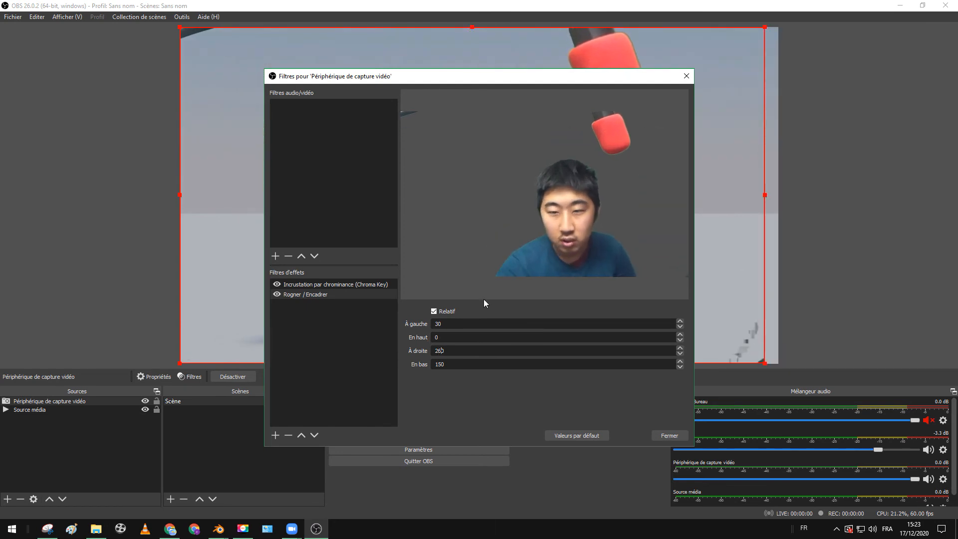
{"action": "left_click", "coordinate": [661, 436]}
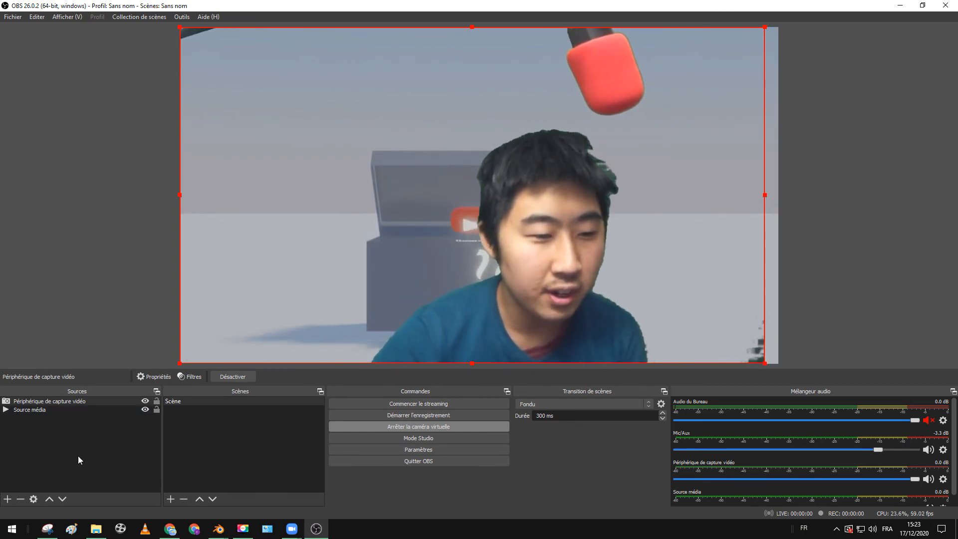
Step: Reopen the webcam source's chroma key filter and set Similitude to 456
{"action": "left_click", "coordinate": [47, 401]}
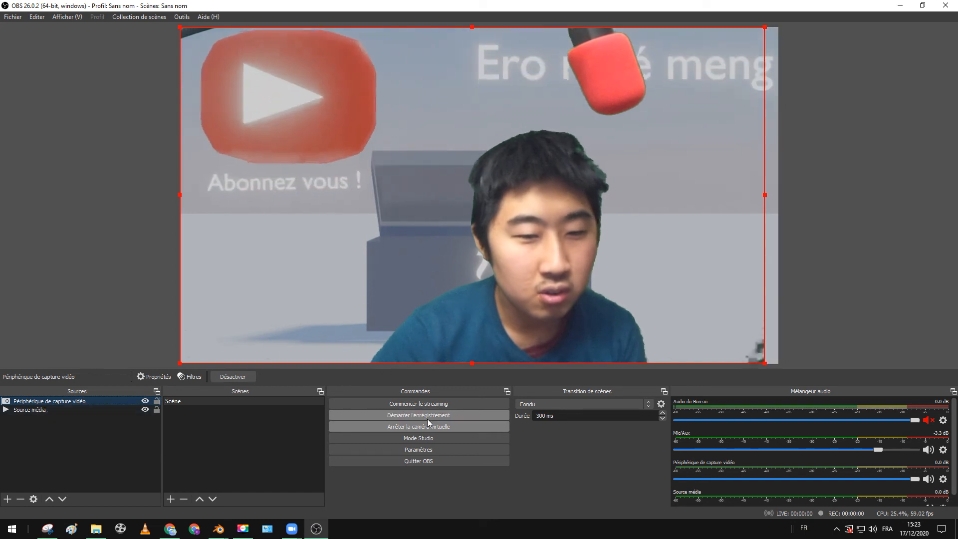
{"action": "left_click", "coordinate": [190, 377]}
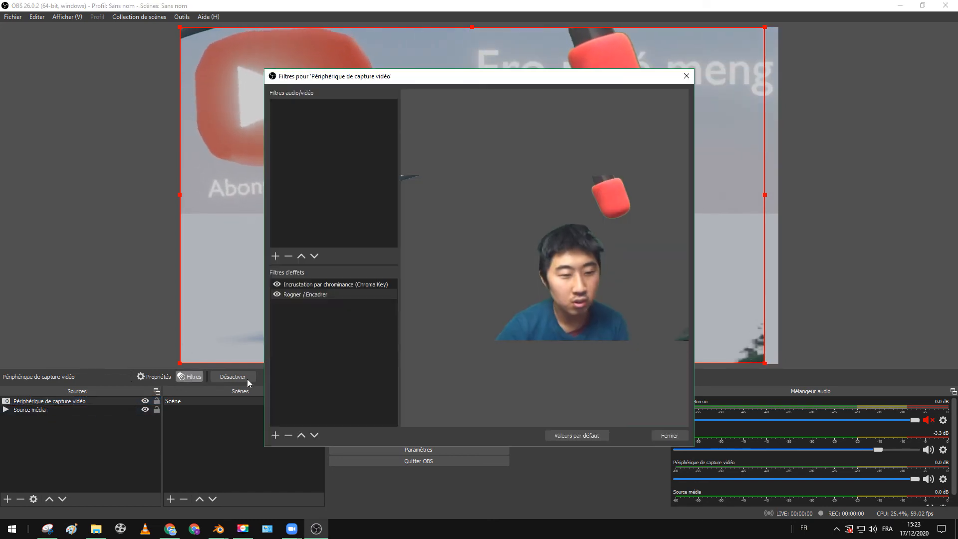
{"action": "left_click", "coordinate": [319, 284]}
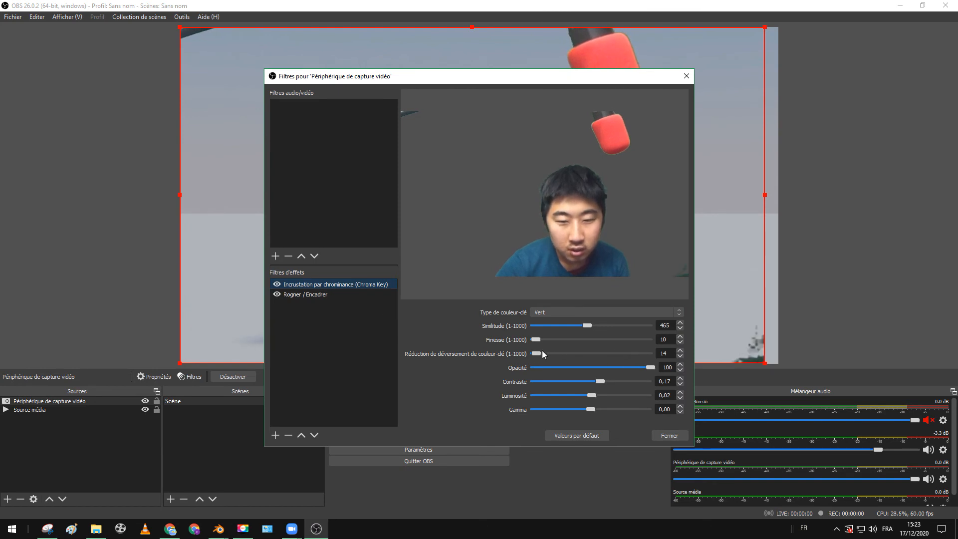
{"action": "left_click", "coordinate": [597, 312]}
{"action": "left_click", "coordinate": [596, 314]}
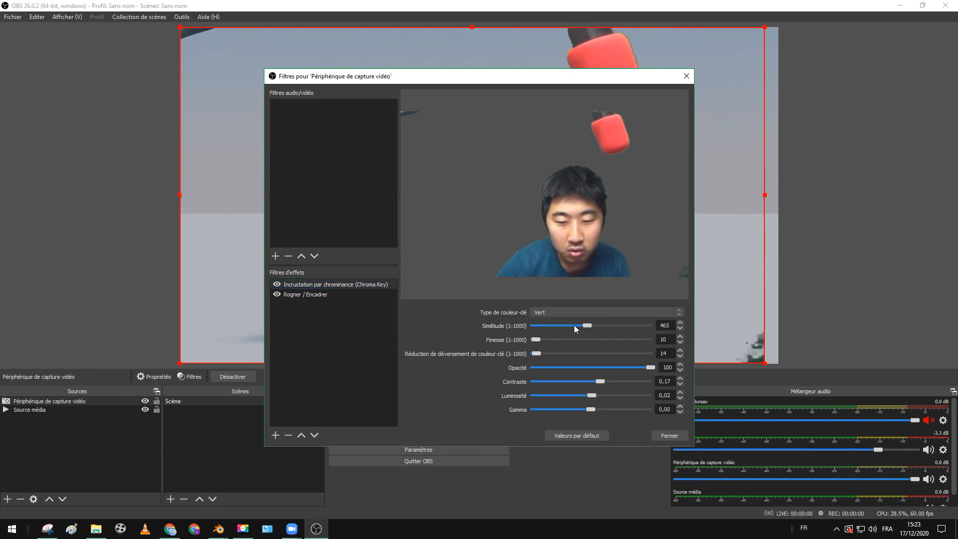
{"action": "left_click_drag", "start_coordinate": [587, 324], "coordinate": [586, 324]}
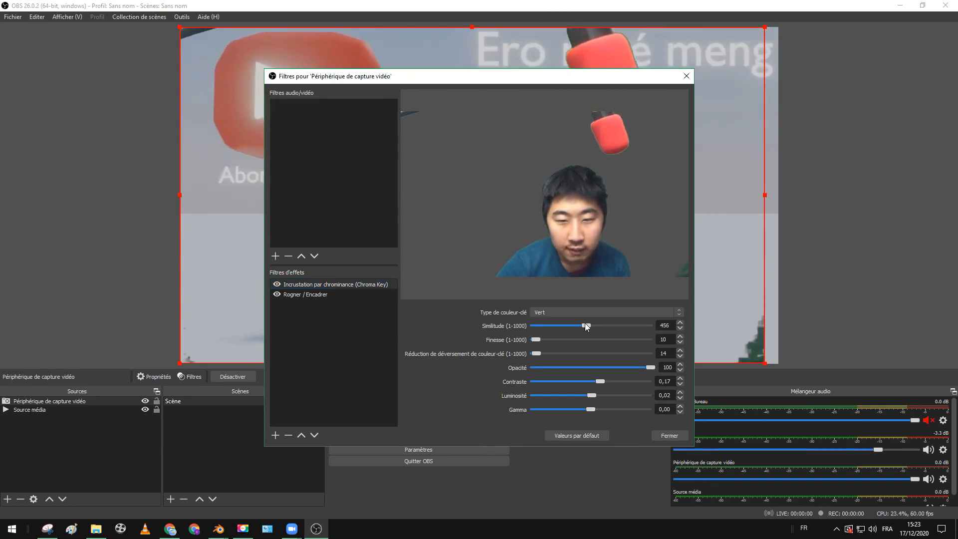
Step: Change the chroma key's colour type to Custom and choose the dark green #006200 as the key colour
{"action": "left_click", "coordinate": [585, 312]}
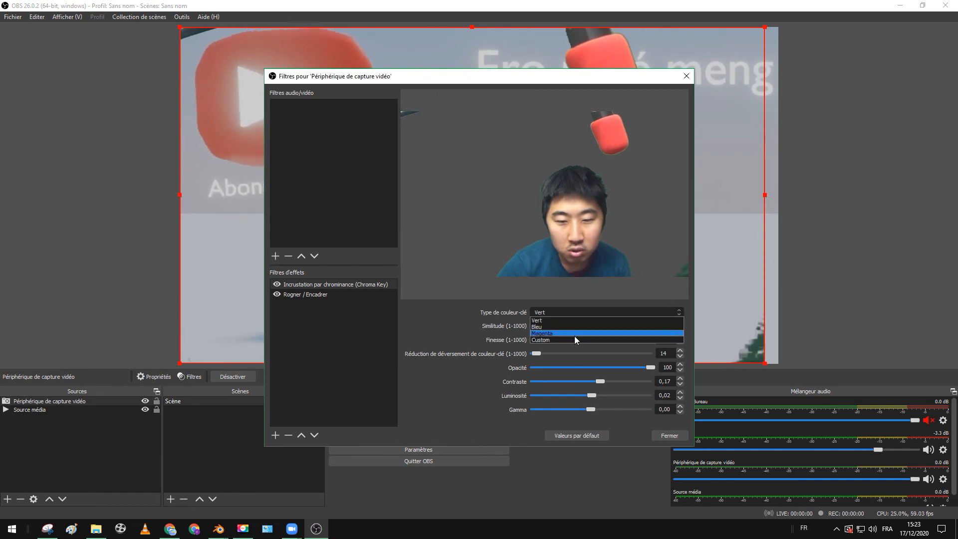
{"action": "left_click", "coordinate": [573, 337]}
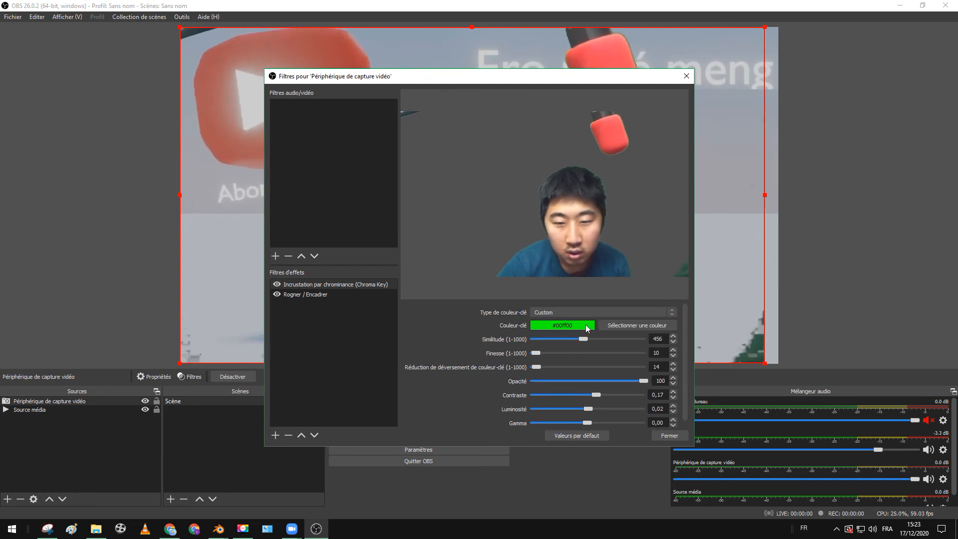
{"action": "left_click", "coordinate": [627, 325]}
{"action": "left_click", "coordinate": [594, 243]}
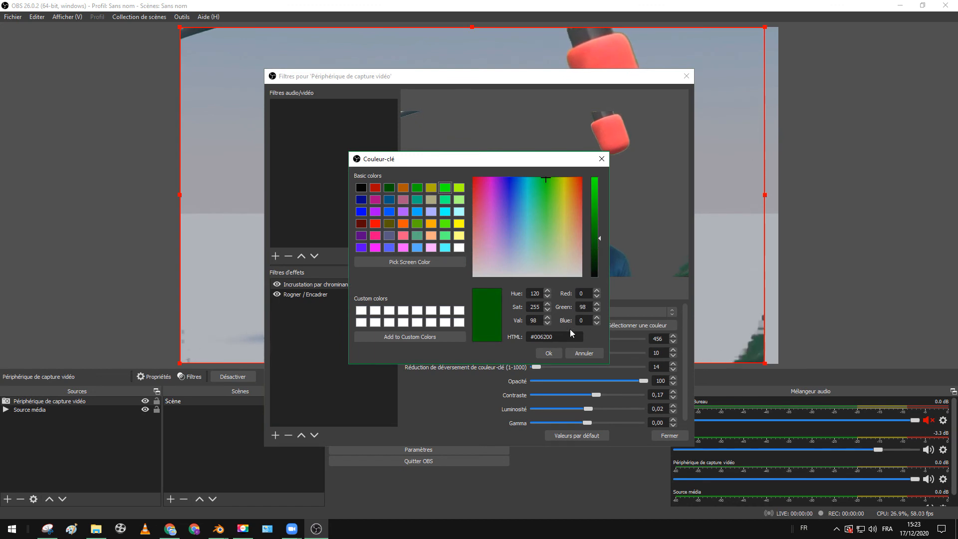
{"action": "left_click", "coordinate": [549, 353]}
Step: Lower the chroma key filter's Similitude to 147 and its Finesse to 1
{"action": "left_click_drag", "start_coordinate": [583, 339], "coordinate": [553, 340]}
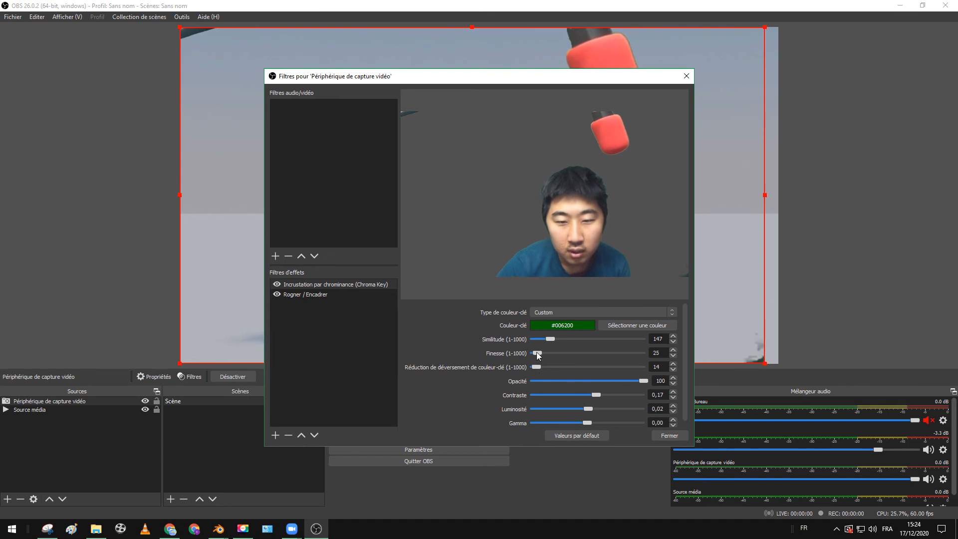
{"action": "left_click_drag", "start_coordinate": [541, 355], "coordinate": [533, 355]}
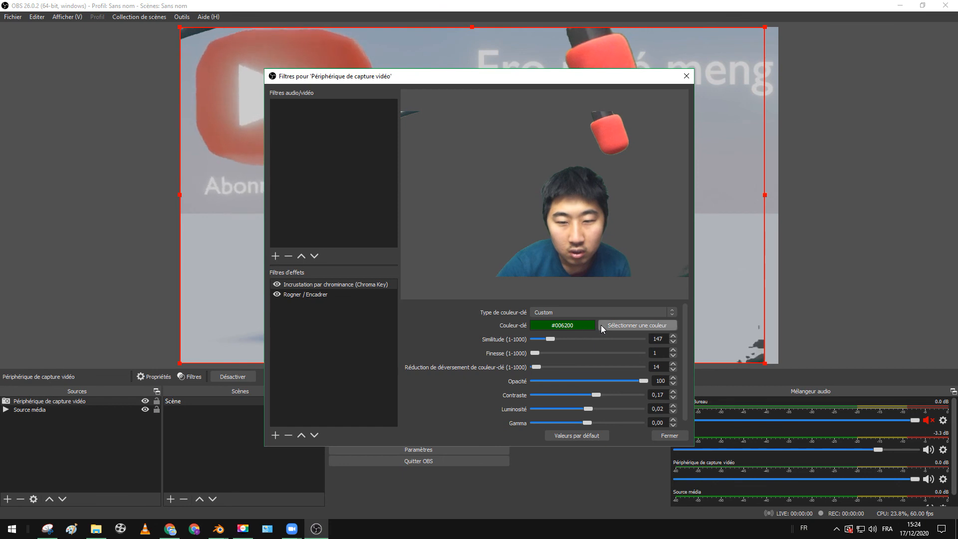
Step: Darken the chroma key's custom key colour to #004700
{"action": "left_click", "coordinate": [620, 326]}
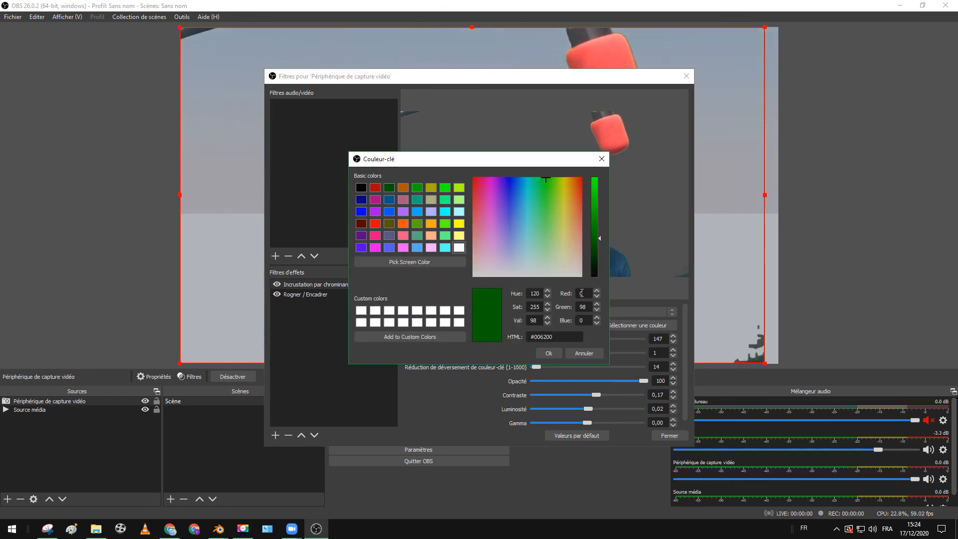
{"action": "mouse_move", "coordinate": [600, 241]}
{"action": "left_mouse_down"}
{"action": "mouse_move", "coordinate": [603, 277]}
{"action": "mouse_move", "coordinate": [604, 251]}
{"action": "left_mouse_up"}
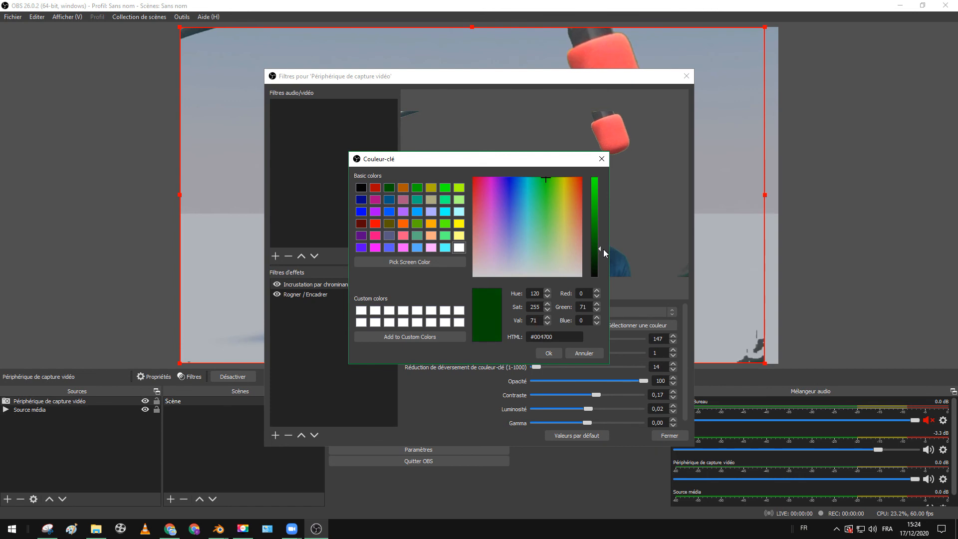
{"action": "left_click", "coordinate": [547, 352]}
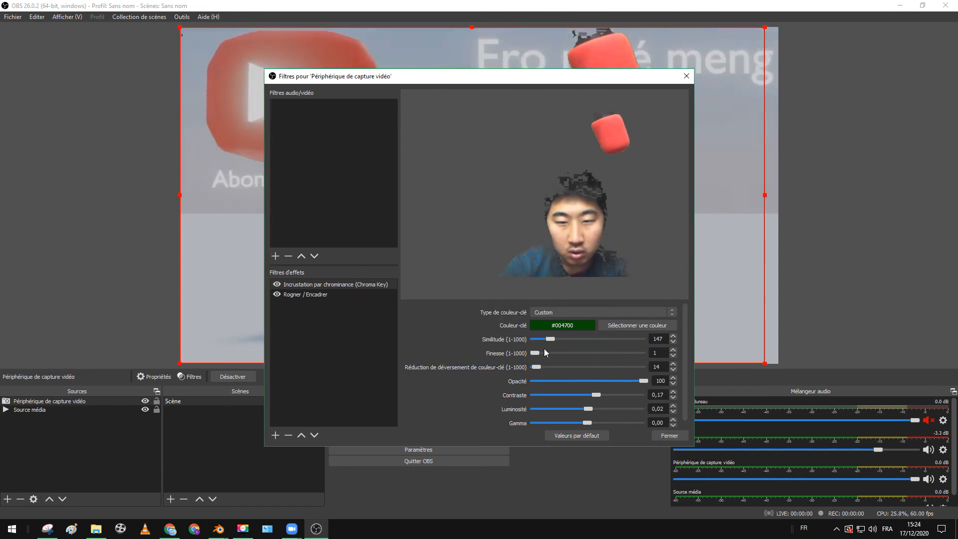
Step: Set the chroma key's Similitude to 95, Finesse to 20 and spill reduction to 34, and close the filters window
{"action": "mouse_move", "coordinate": [551, 336]}
{"action": "left_mouse_down"}
{"action": "mouse_move", "coordinate": [539, 351]}
{"action": "mouse_move", "coordinate": [553, 339]}
{"action": "mouse_move", "coordinate": [544, 337]}
{"action": "left_mouse_up"}
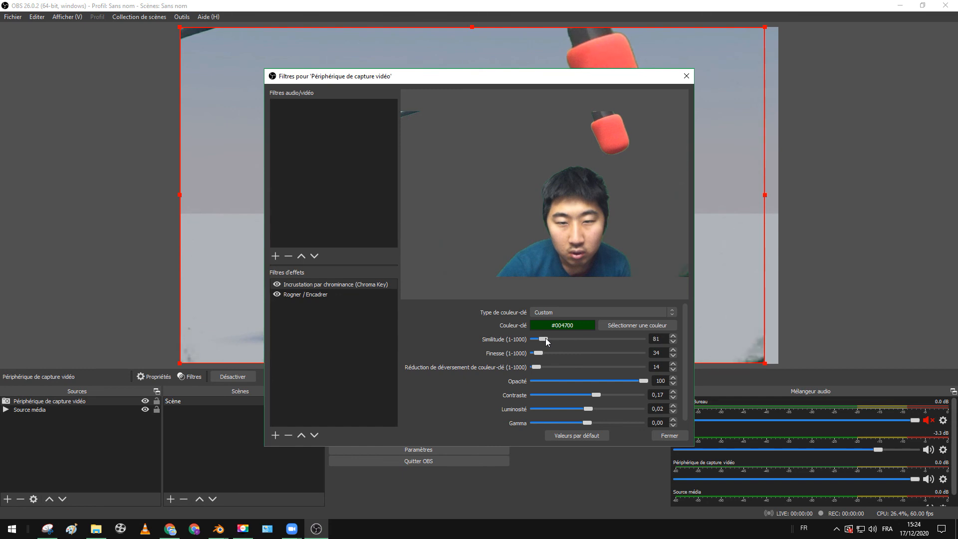
{"action": "left_click_drag", "start_coordinate": [547, 366], "coordinate": [545, 339]}
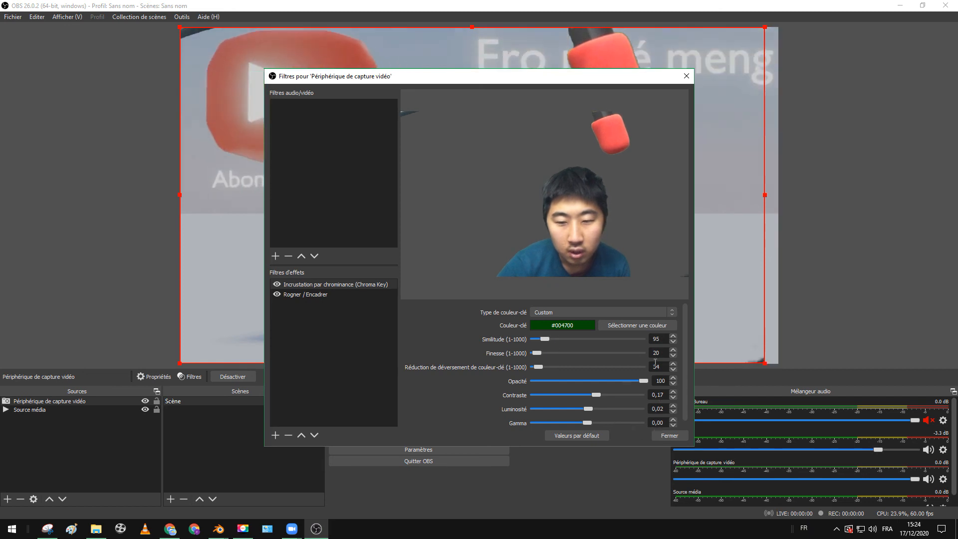
{"action": "left_click", "coordinate": [669, 435]}
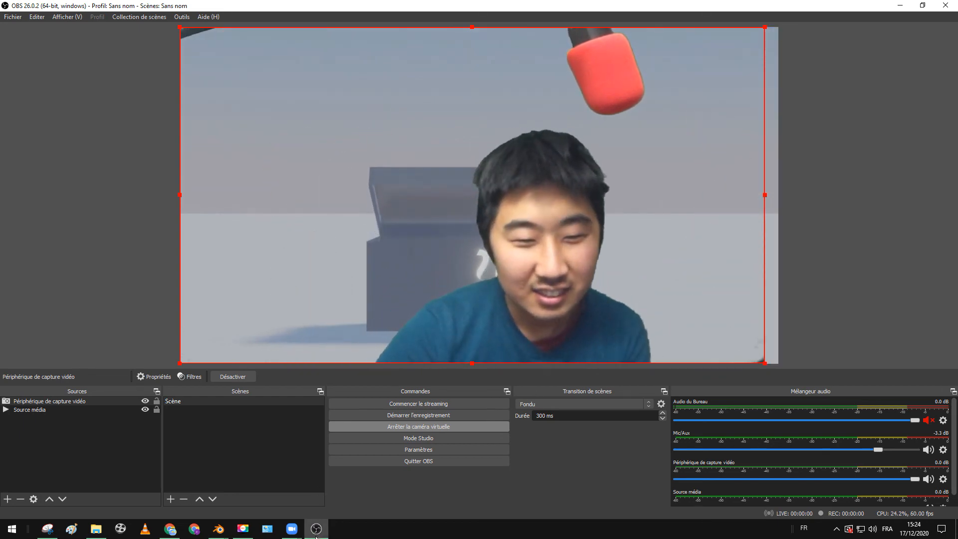
{"action": "mouse_move", "coordinate": [315, 528]}
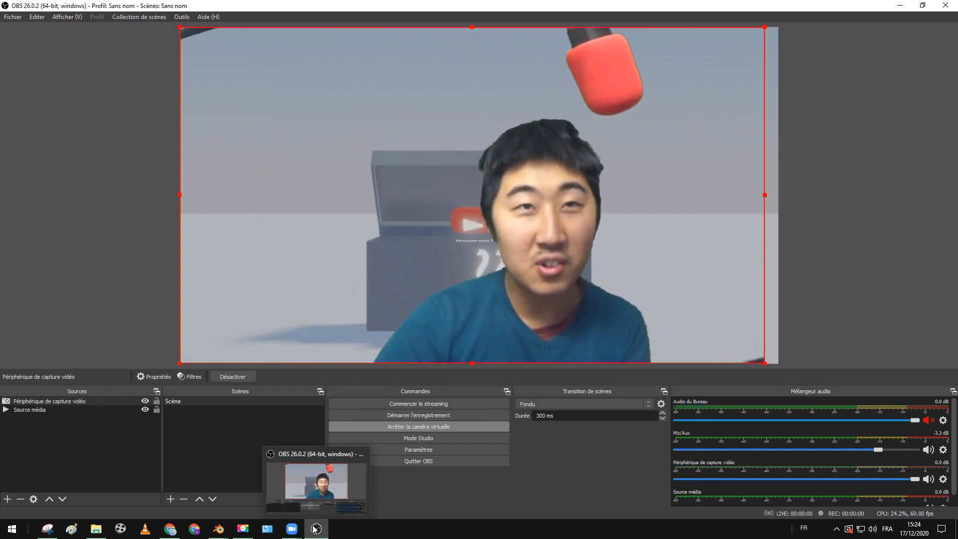